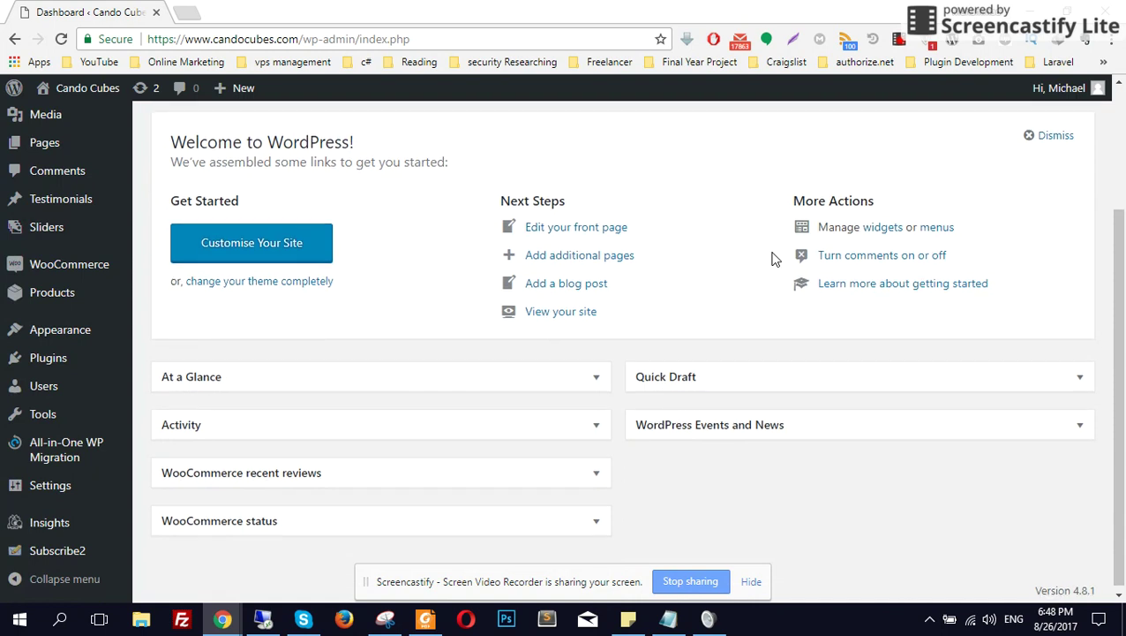
# Step: Open the WooCommerce settings page in a new browser tab and switch to it
pyautogui.moveTo(97, 425)
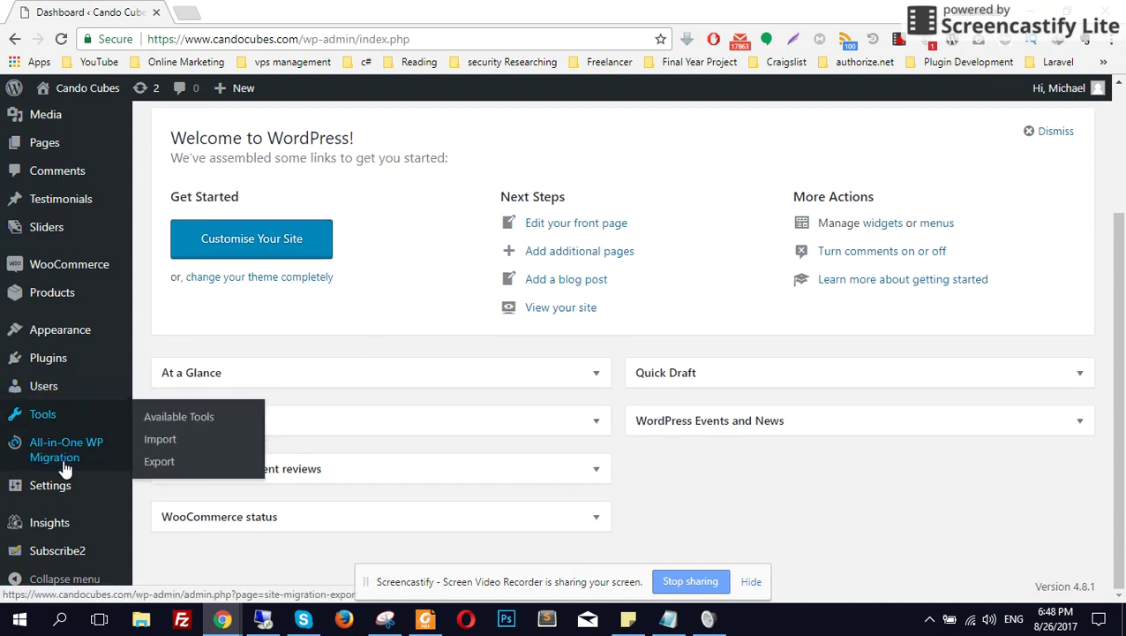
pyautogui.moveTo(108, 455)
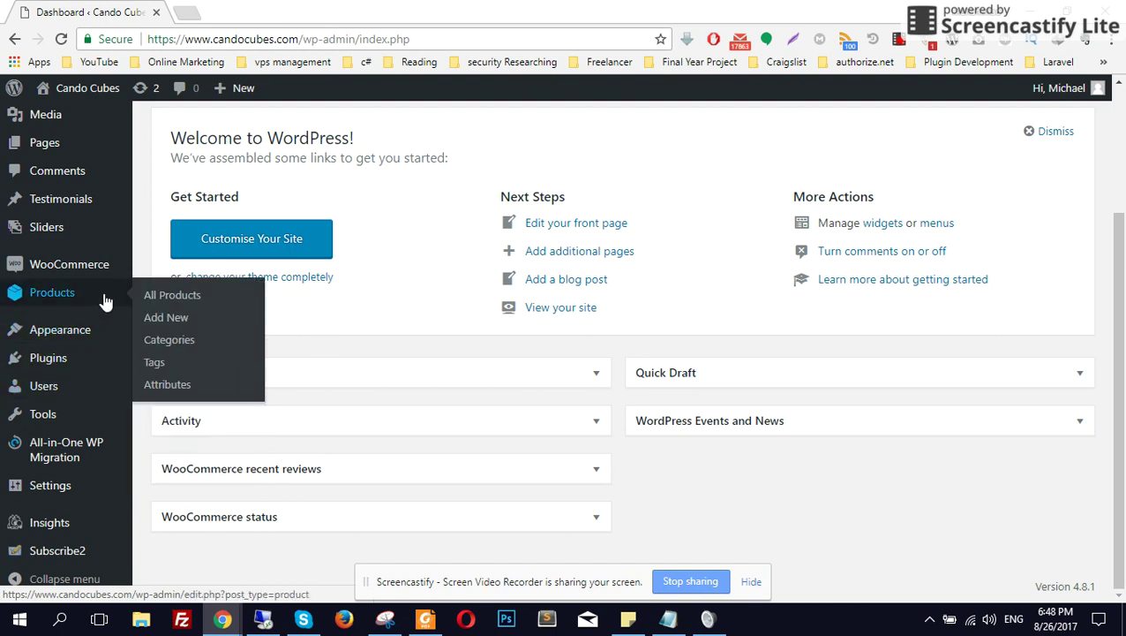
pyautogui.moveTo(86, 272)
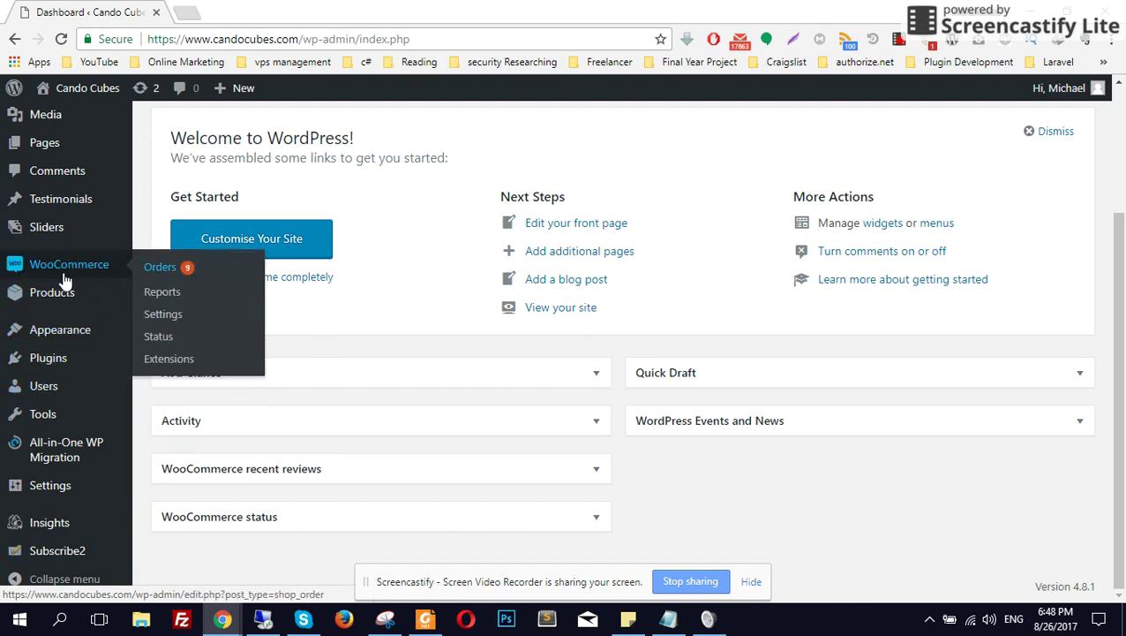
pyautogui.rightClick(171, 326)
pyautogui.click(198, 331)
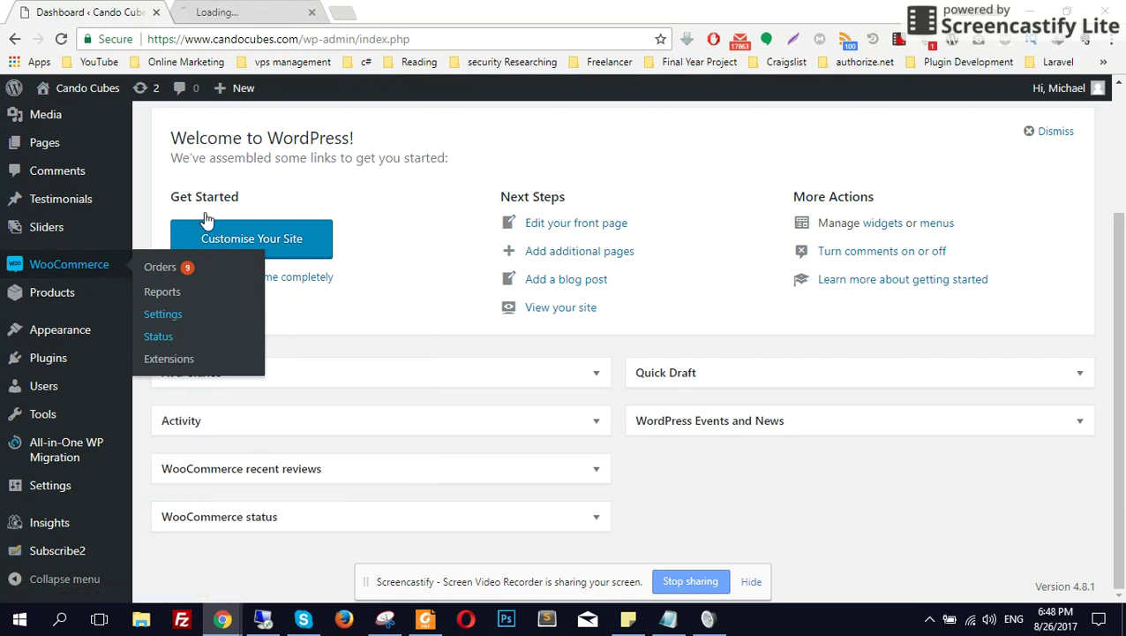
pyautogui.click(222, 15)
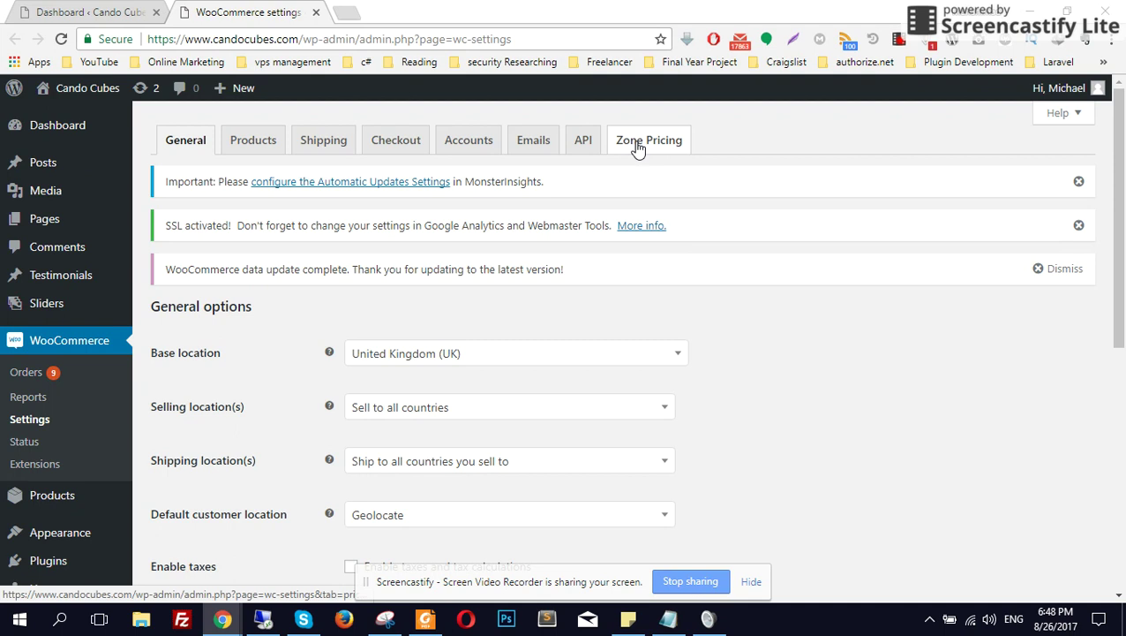
# Step: Show the list of zones in the Zone Pricing settings
pyautogui.click(637, 146)
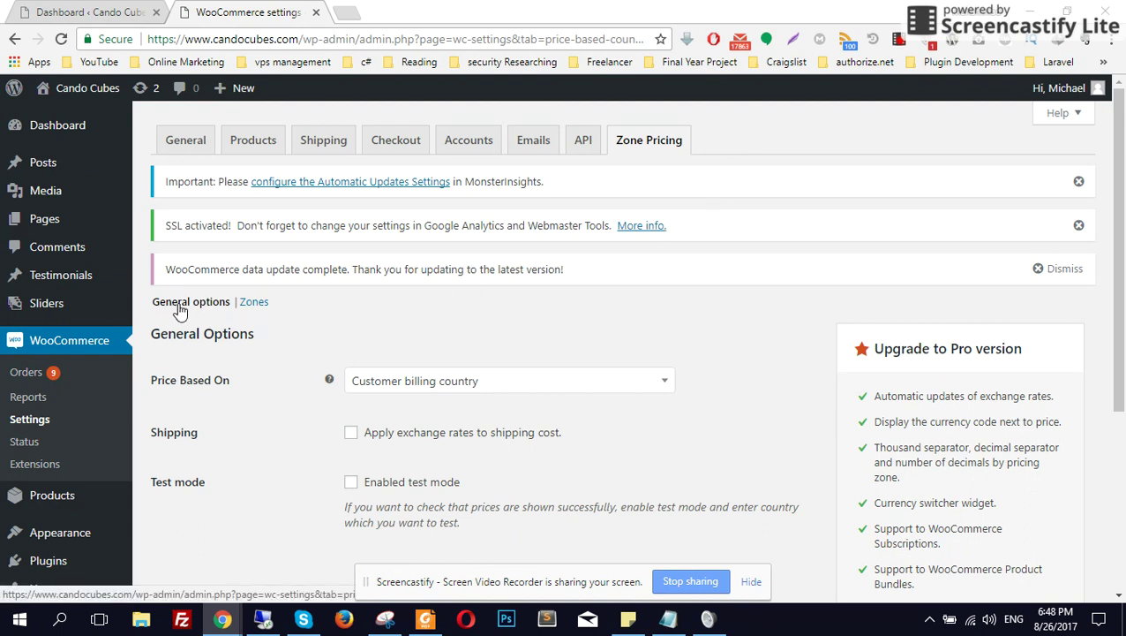
pyautogui.scroll(-1, 291, 322)
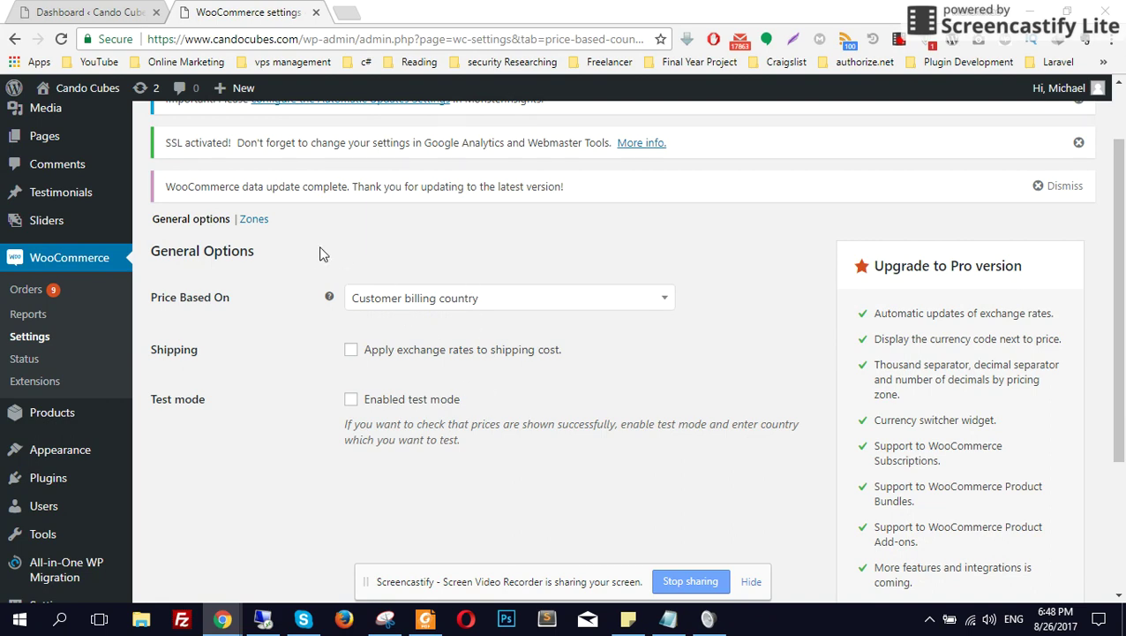
pyautogui.click(265, 222)
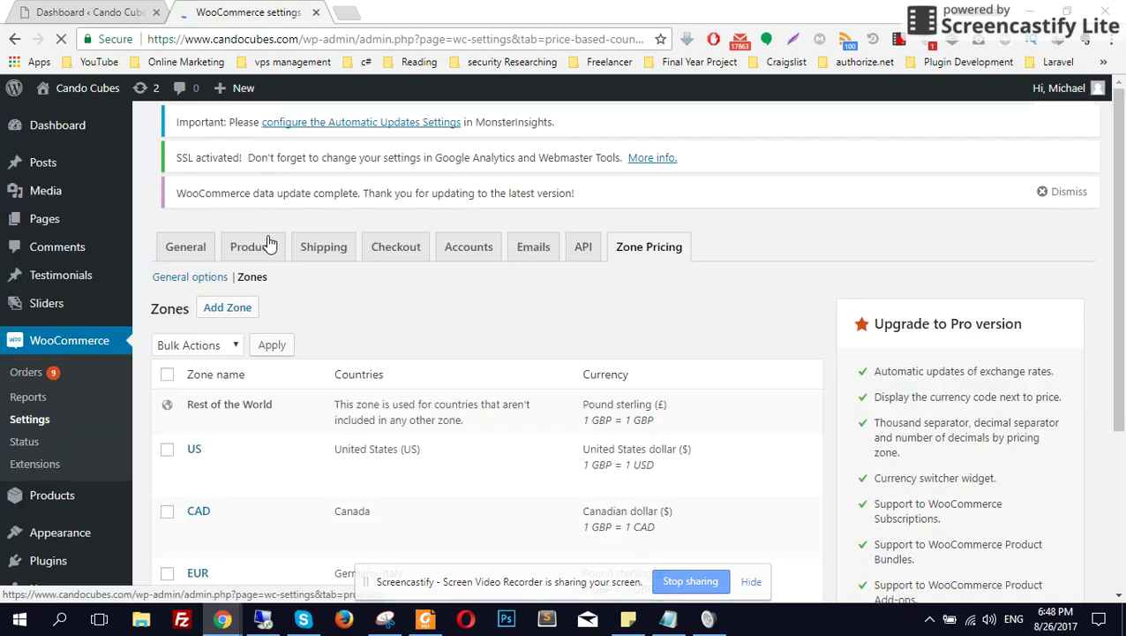
# Step: Remove the duplicate EUR pricing zone that uses the Euro currency
pyautogui.scroll(-2, 390, 306)
pyautogui.scroll(-1, 380, 282)
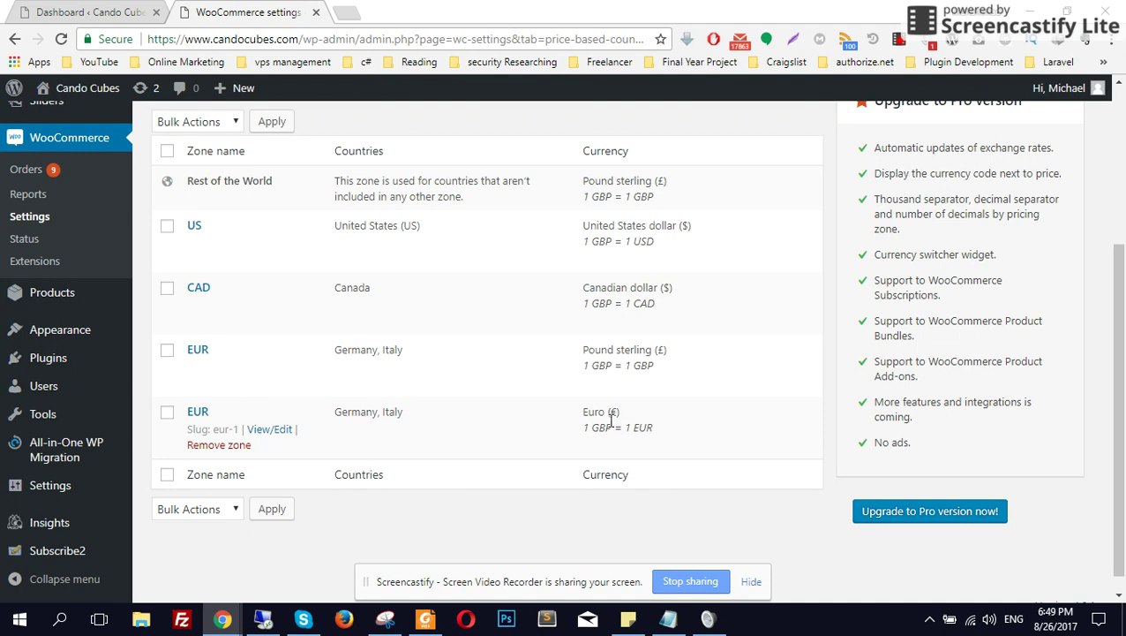
pyautogui.click(231, 446)
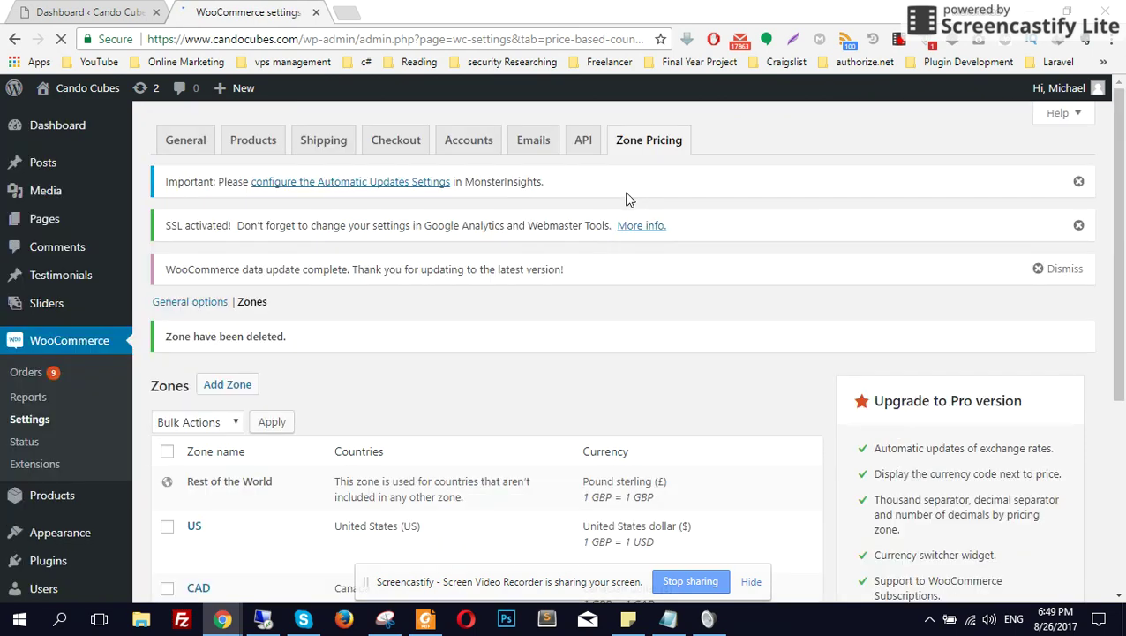
# Step: Open the remaining EUR zone for editing in a new browser tab and switch to it
pyautogui.scroll(-3, 636, 373)
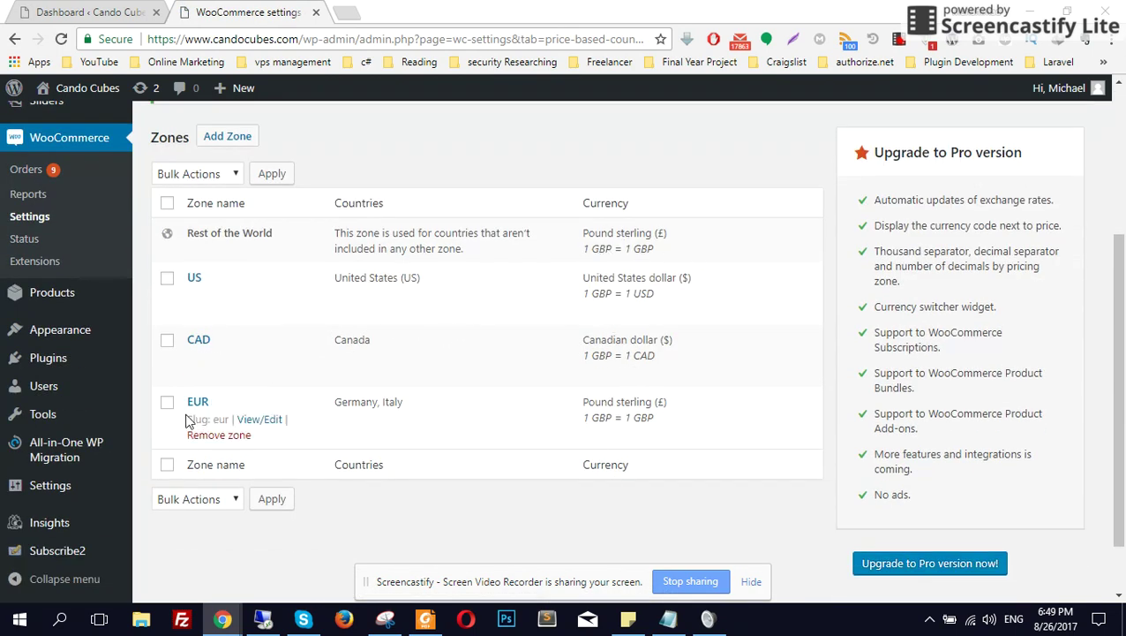
pyautogui.rightClick(261, 421)
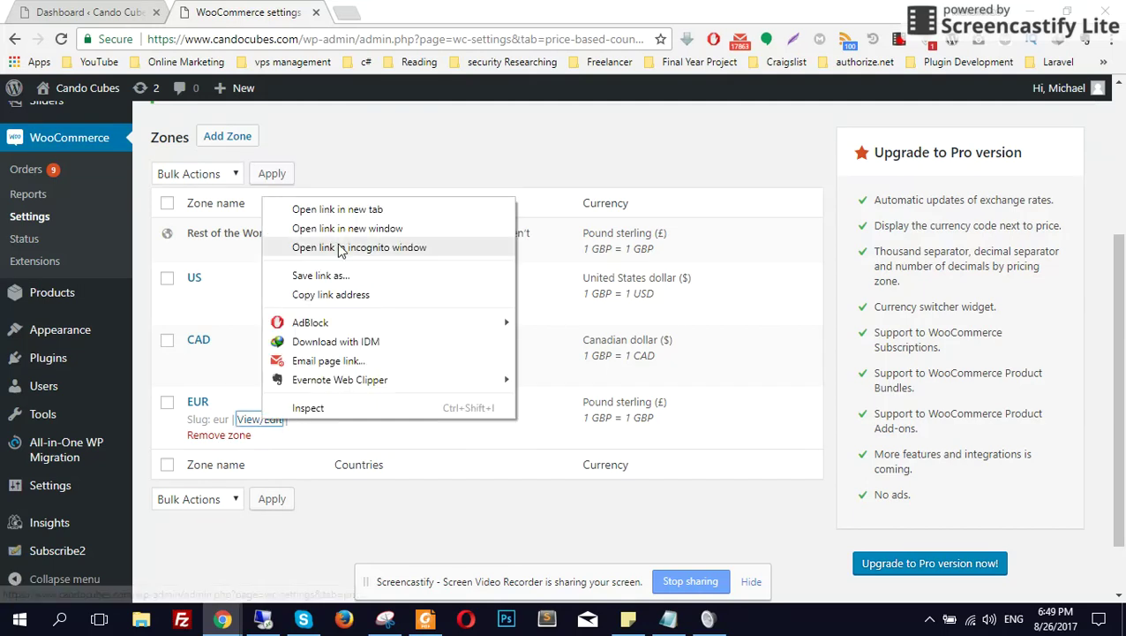
pyautogui.click(357, 206)
pyautogui.click(455, 13)
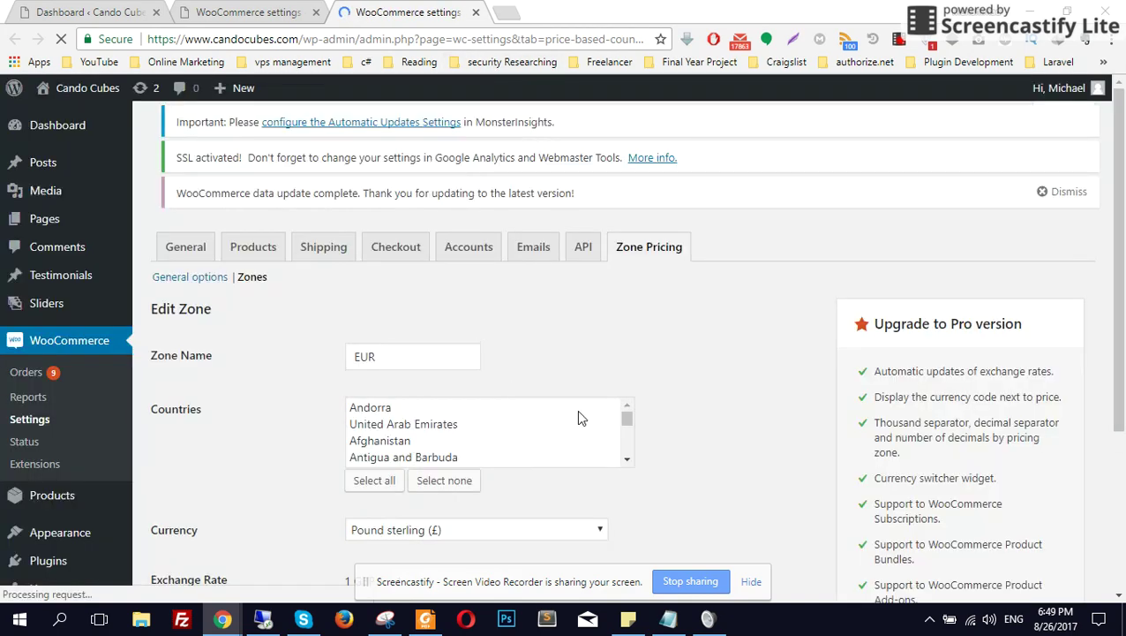
# Step: Examine the EUR zone's name, country selection, currency and exchange rate settings, and close both WooCommerce settings tabs
pyautogui.scroll(-3, 548, 334)
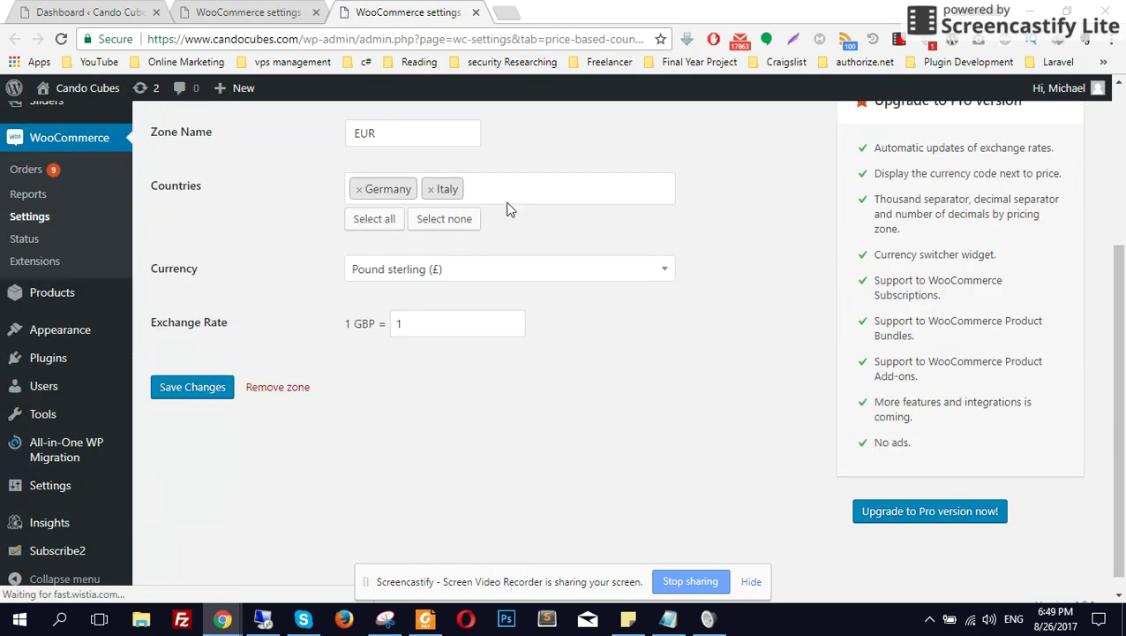
pyautogui.click(547, 186)
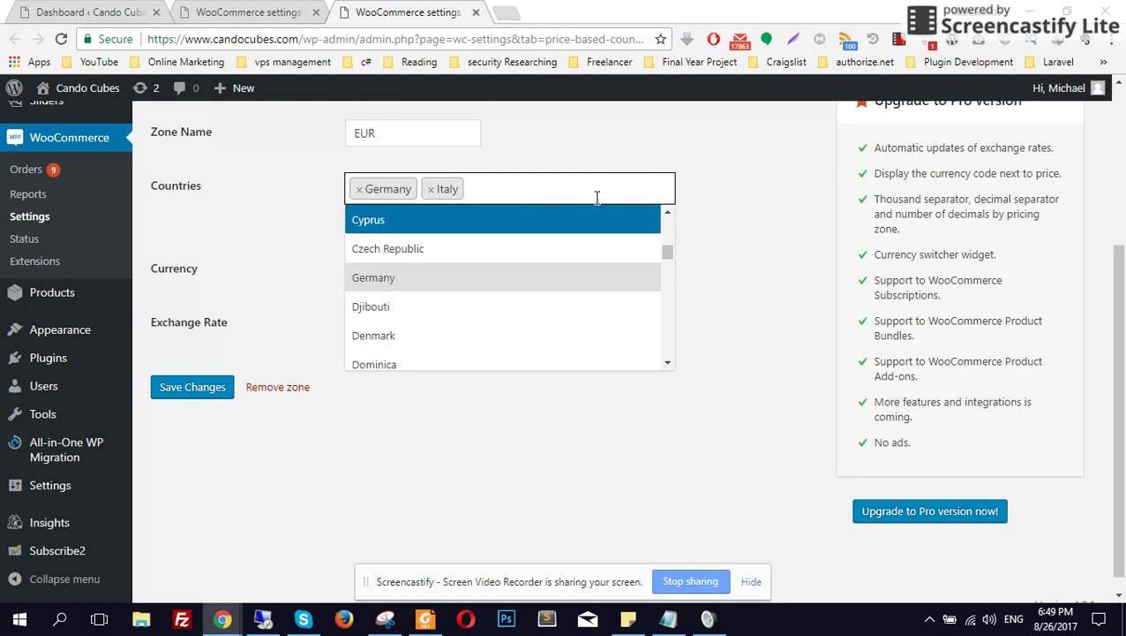
pyautogui.click(760, 235)
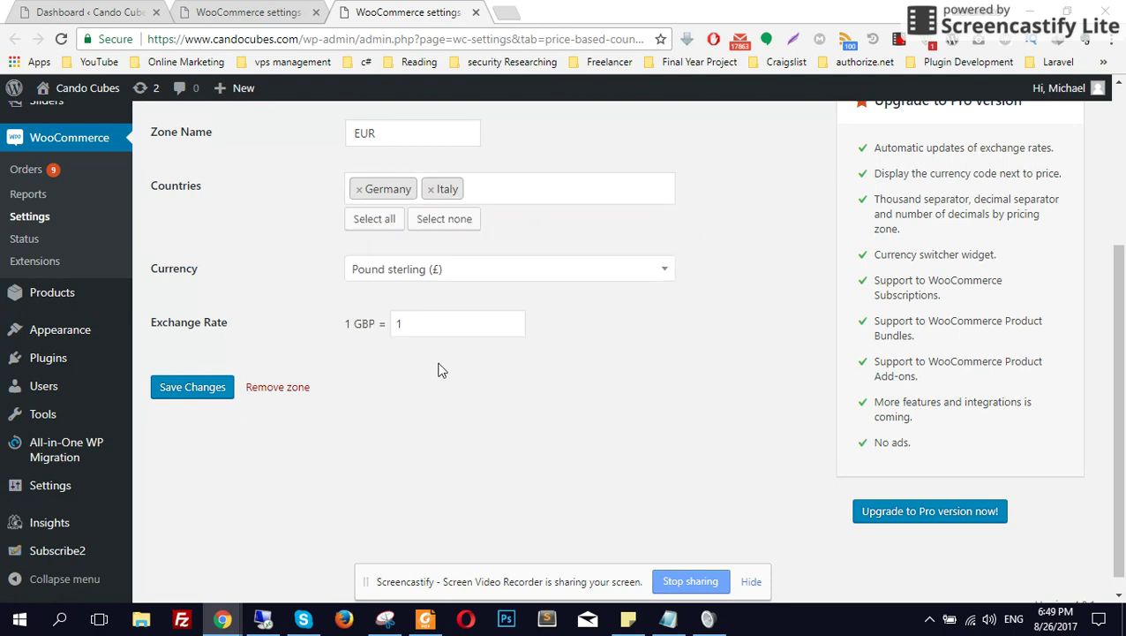
pyautogui.scroll(2, 486, 310)
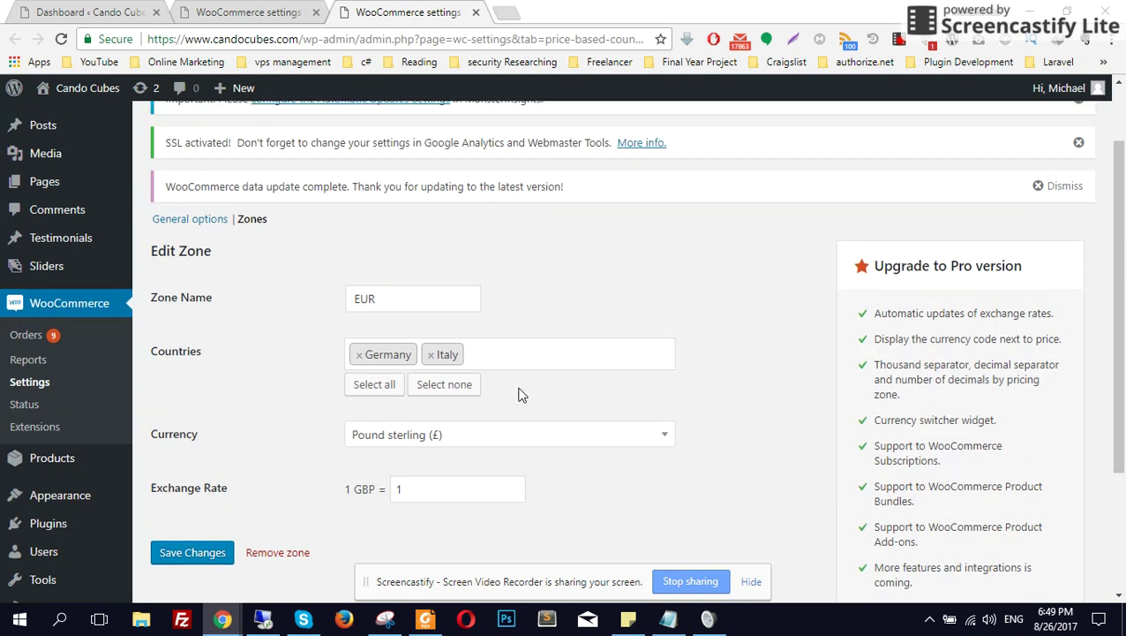
pyautogui.scroll(-1, 522, 391)
pyautogui.moveTo(259, 408); pyautogui.dragTo(148, 404)
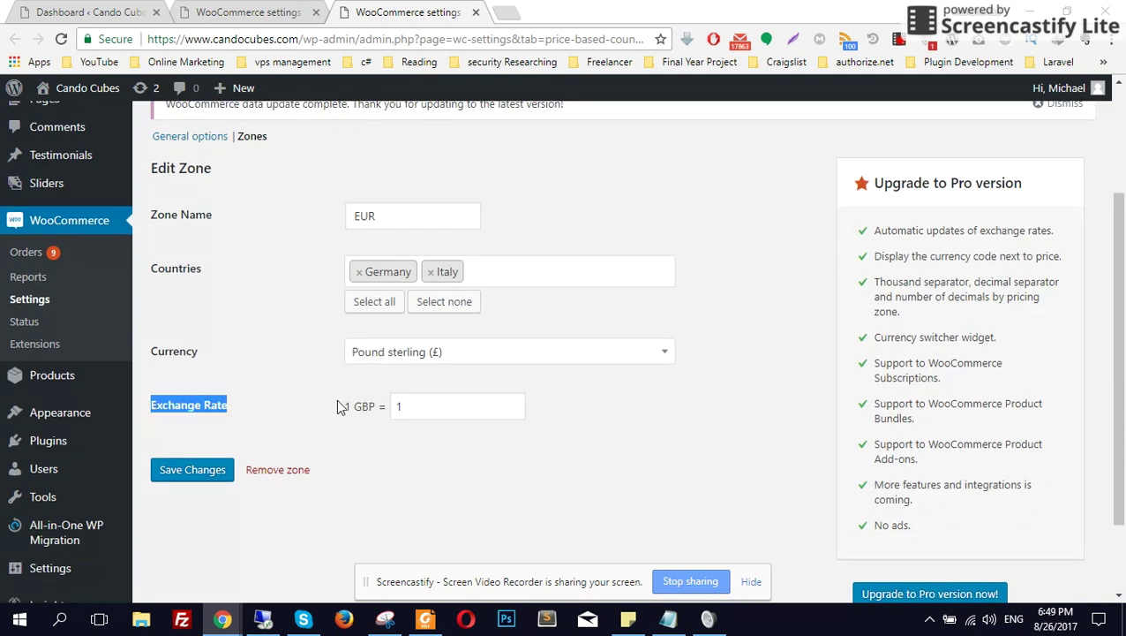
pyautogui.click(605, 404)
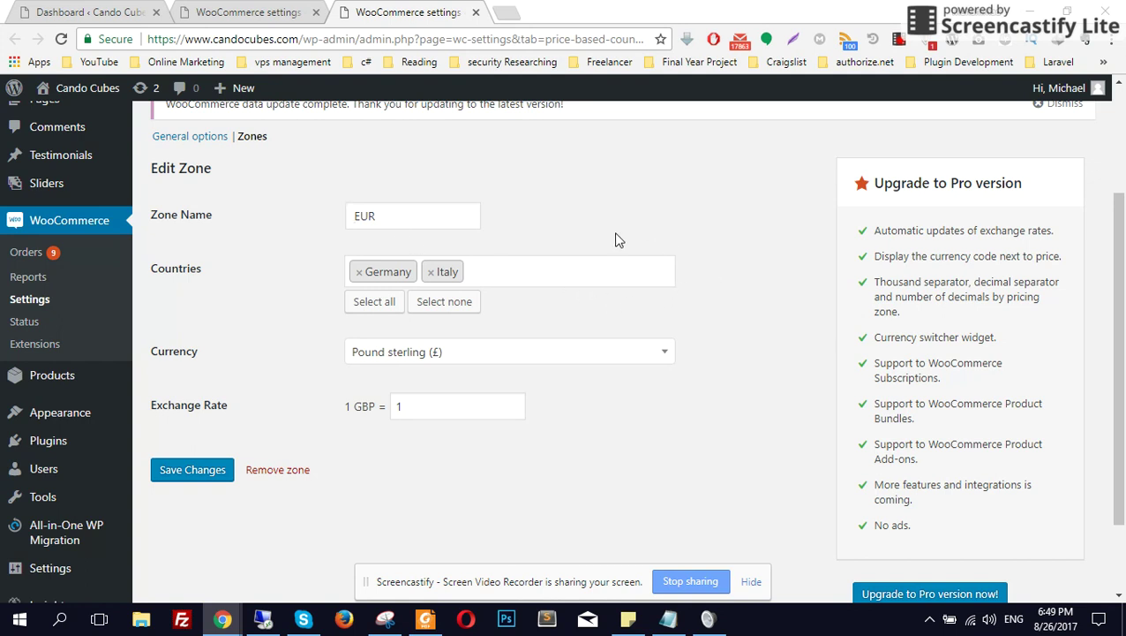
pyautogui.scroll(2, 402, 287)
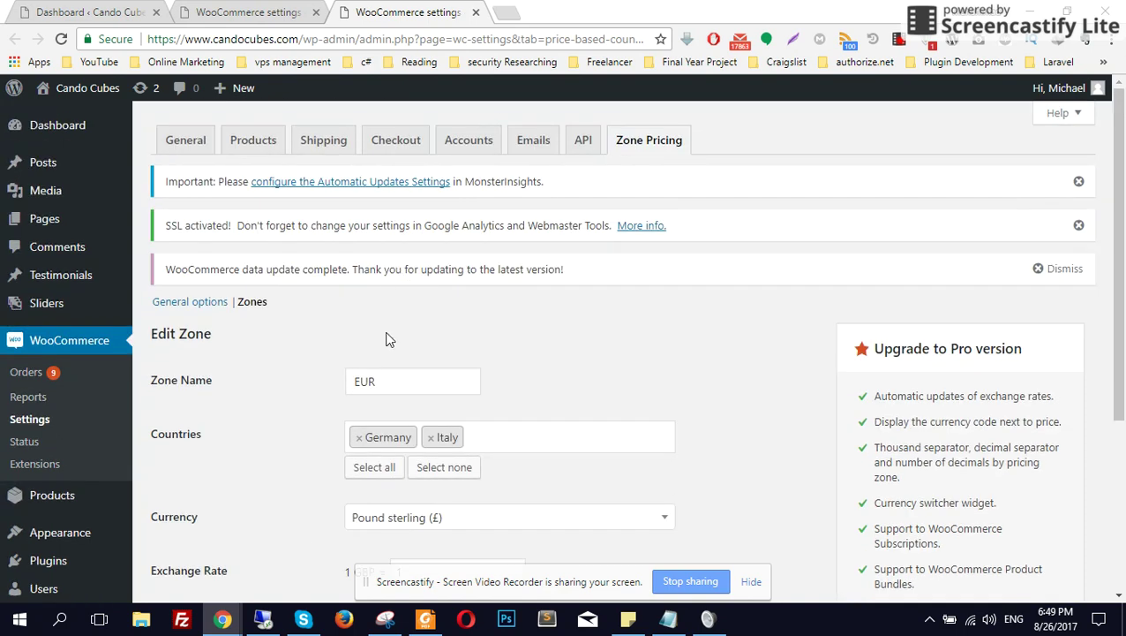
pyautogui.scroll(-2, 528, 326)
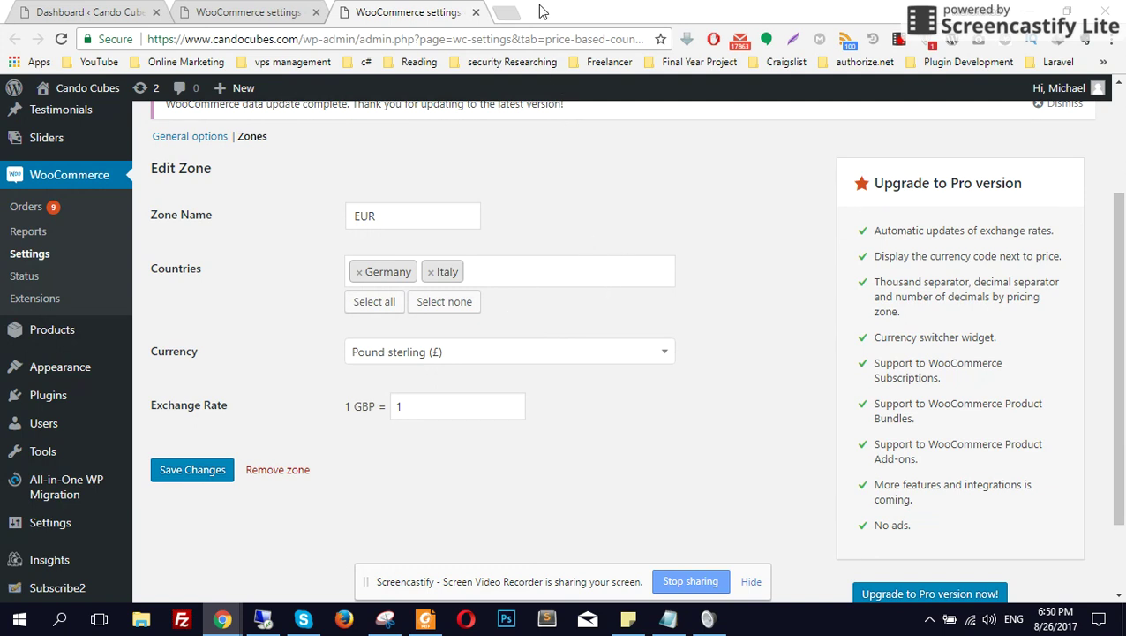
pyautogui.click(477, 13)
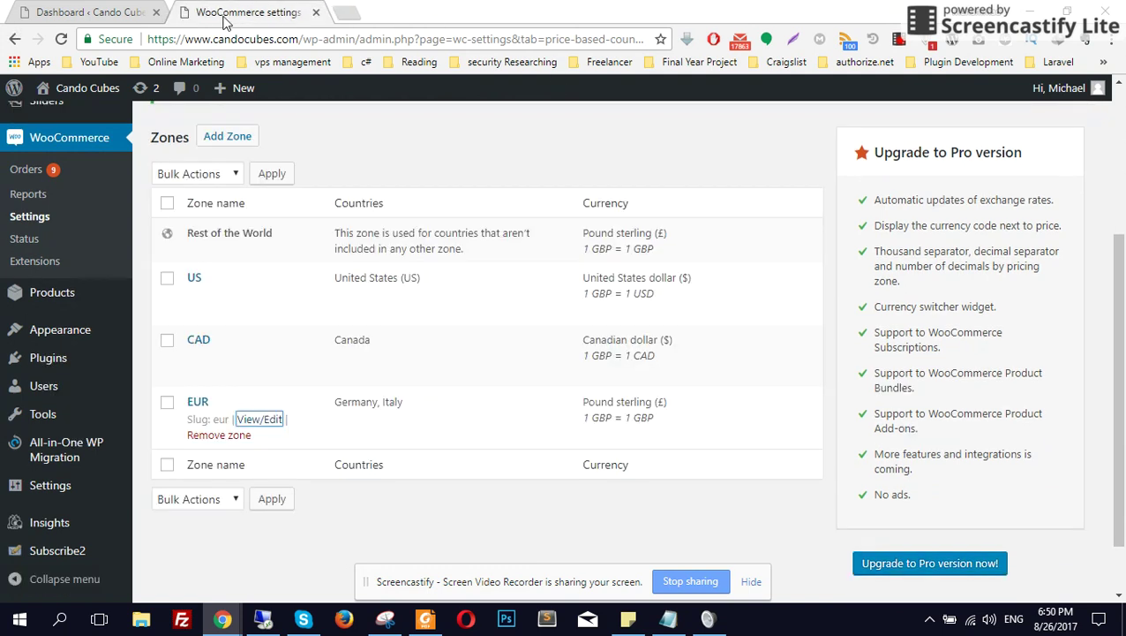
pyautogui.click(316, 12)
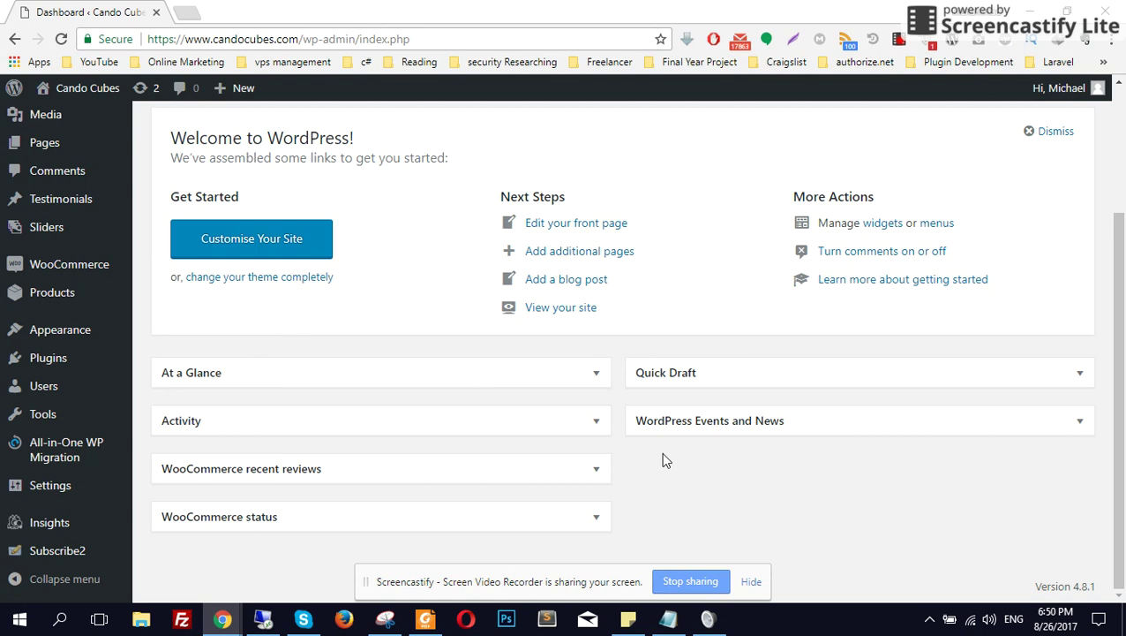
# Step: Open the list of all products in a new browser tab and switch to it
pyautogui.moveTo(56, 342)
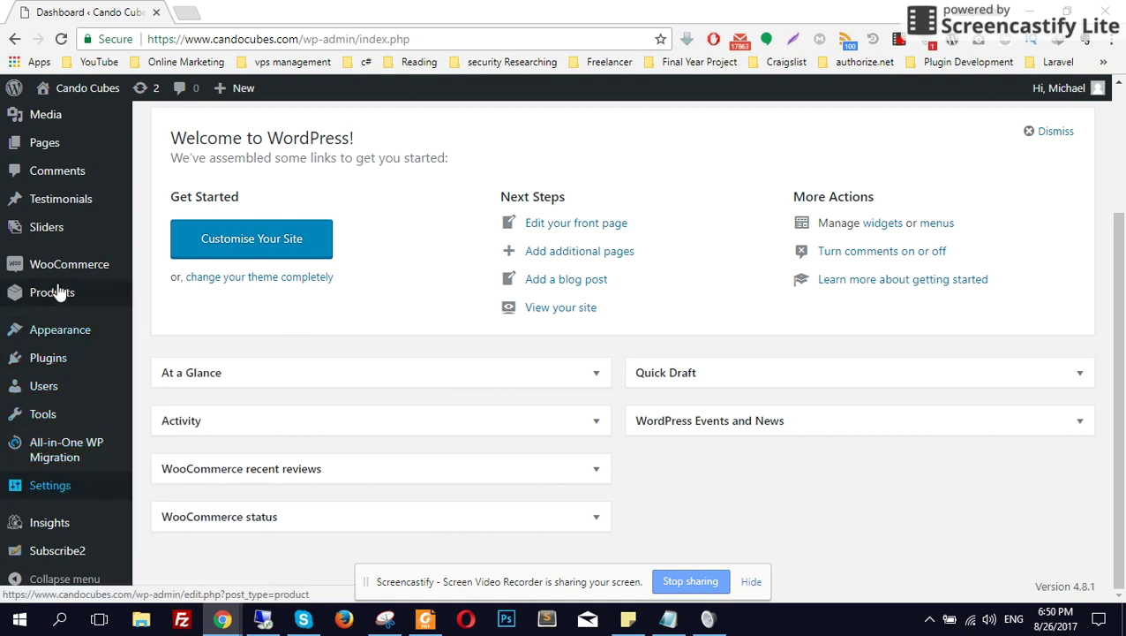
pyautogui.moveTo(55, 292)
pyautogui.rightClick(199, 295)
pyautogui.click(254, 305)
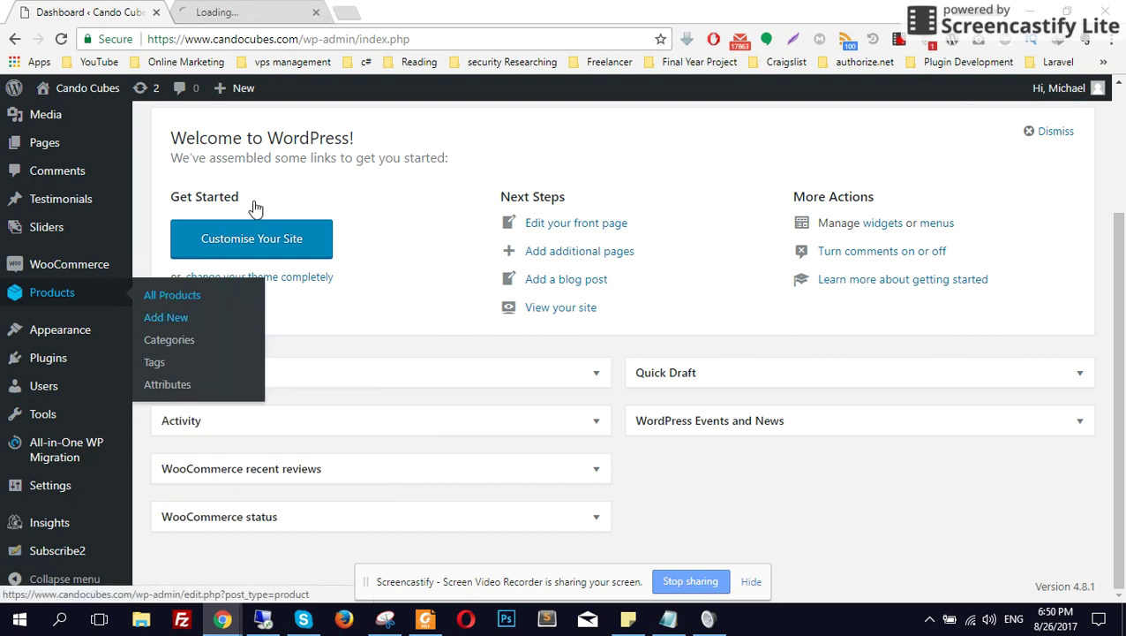
pyautogui.click(291, 12)
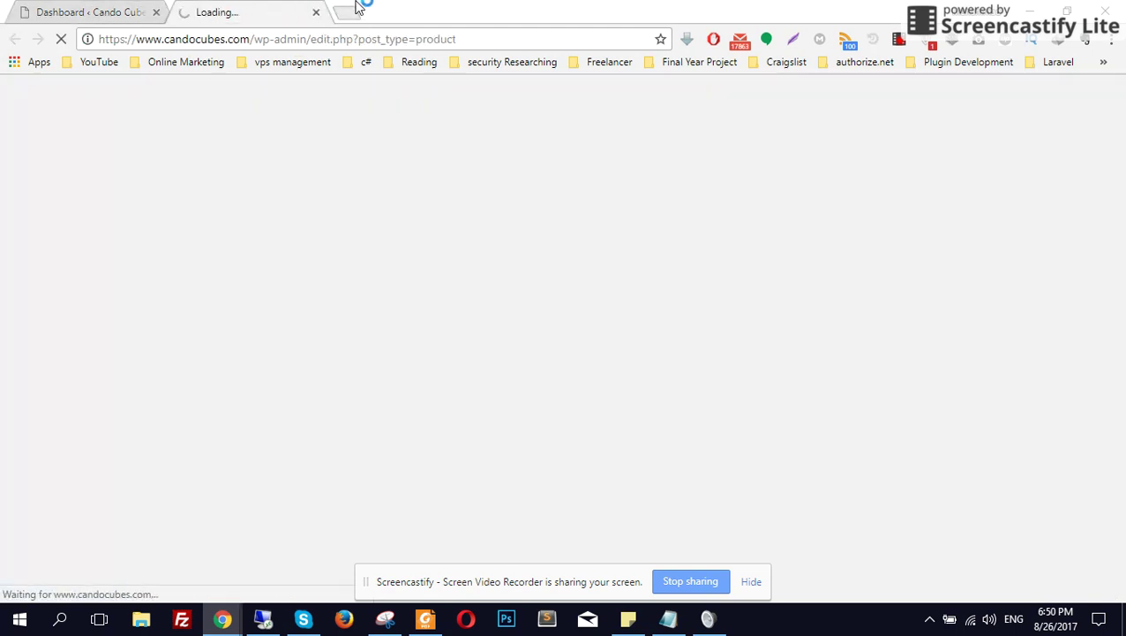
pyautogui.click(358, 7)
pyautogui.click(272, 7)
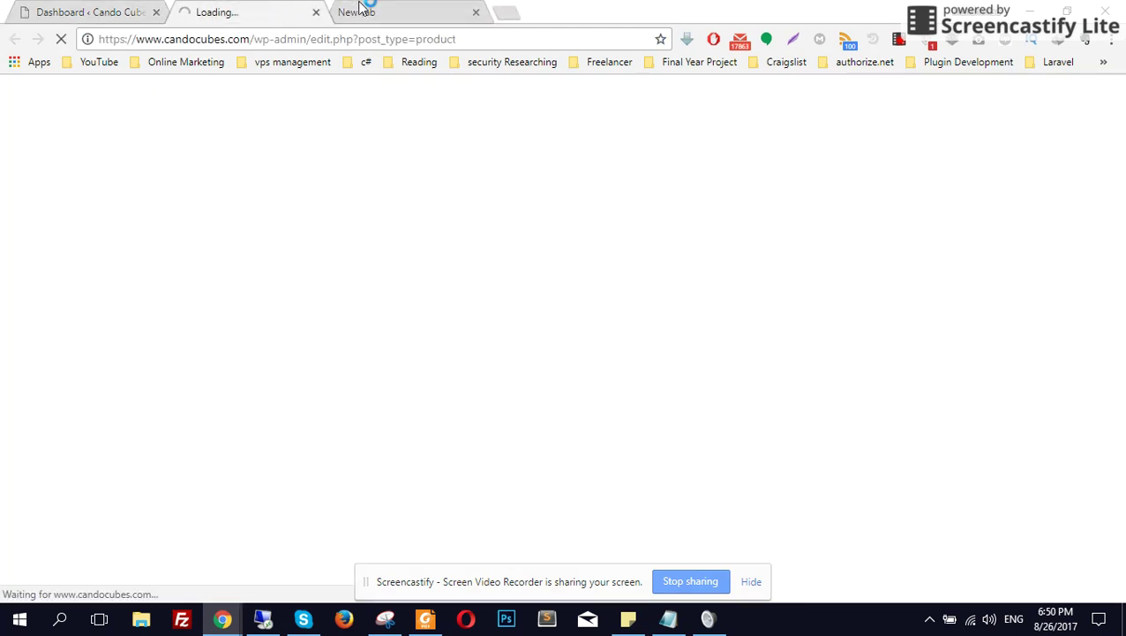
pyautogui.click(415, 9)
pyautogui.click(264, 9)
pyautogui.click(430, 7)
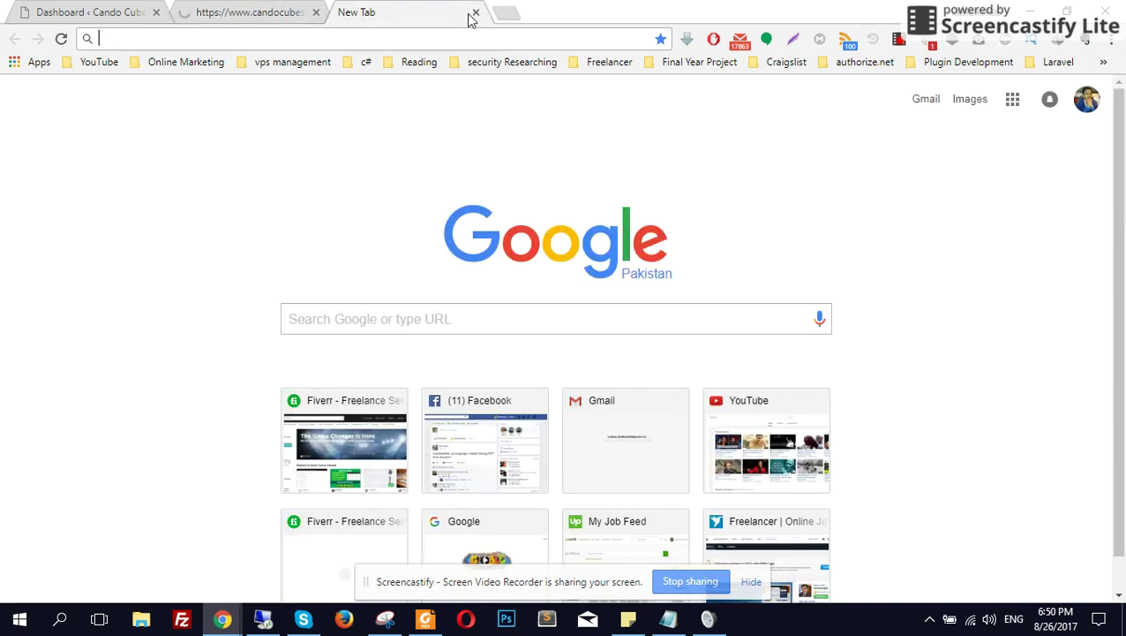
pyautogui.click(475, 12)
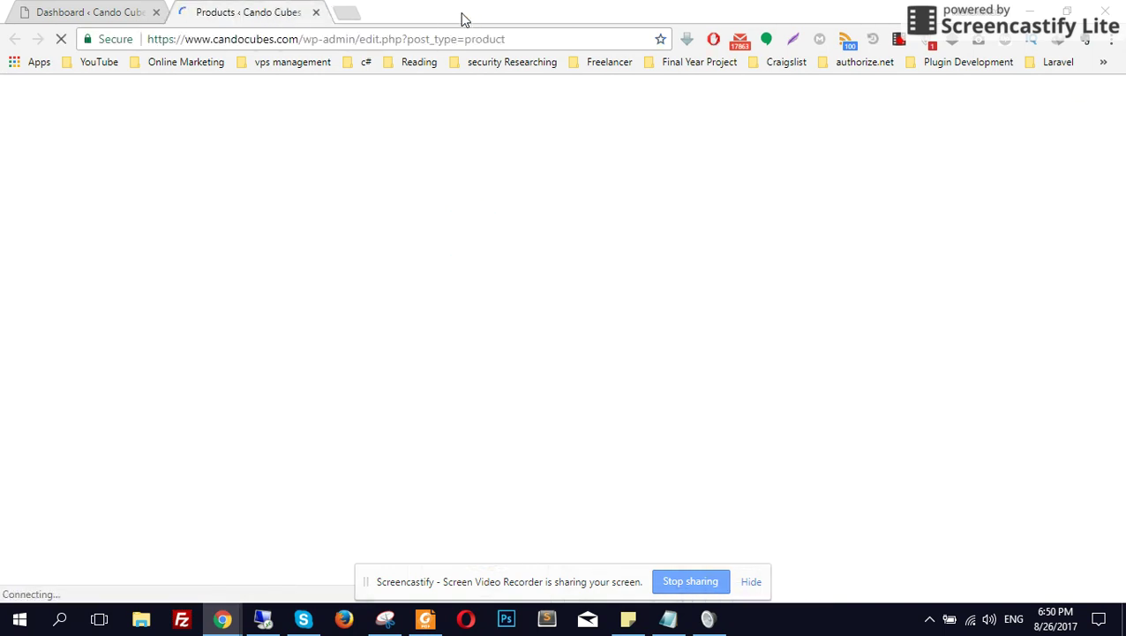
pyautogui.click(347, 12)
pyautogui.click(261, 7)
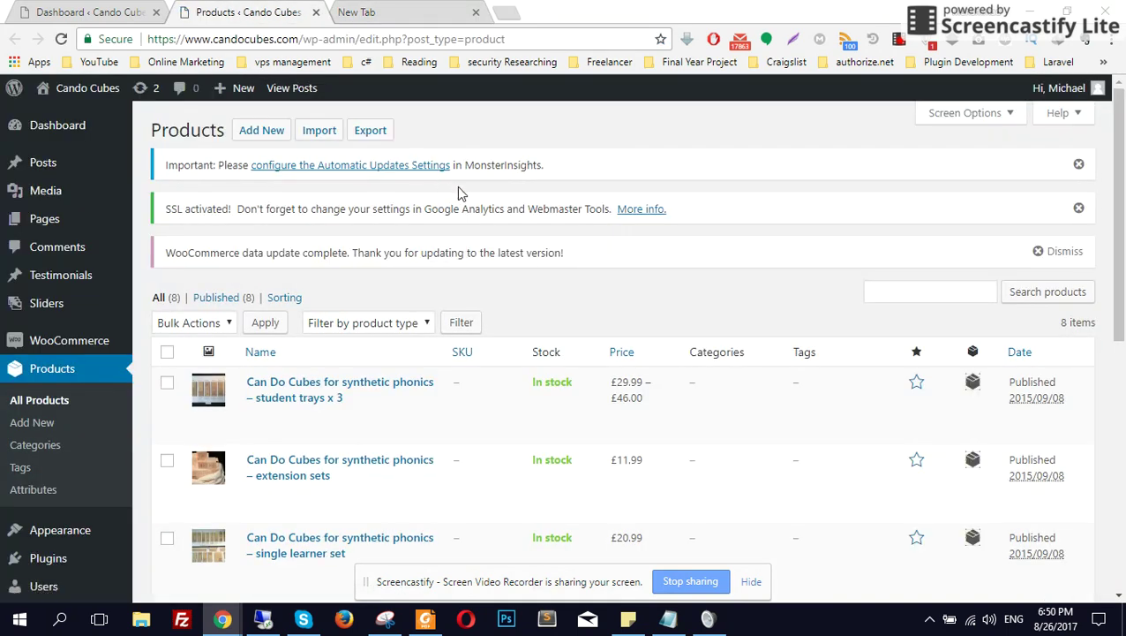
# Step: View the store page of "Can Do Cubes for synthetic phonics – student trays x 3" in a new browser tab
pyautogui.moveTo(268, 395)
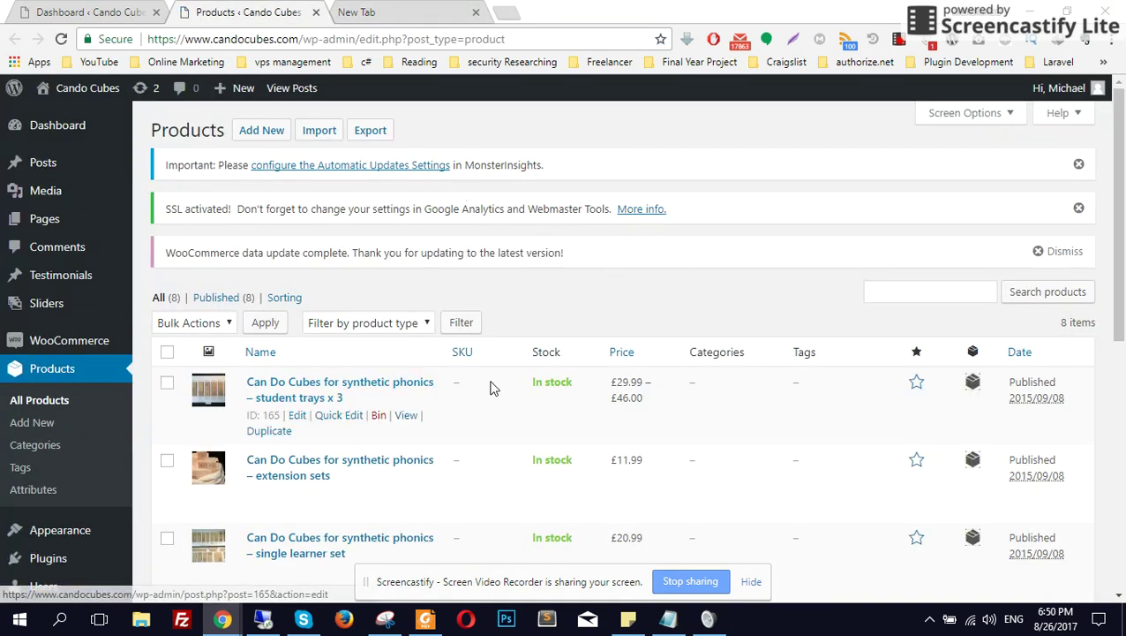
pyautogui.rightClick(409, 423)
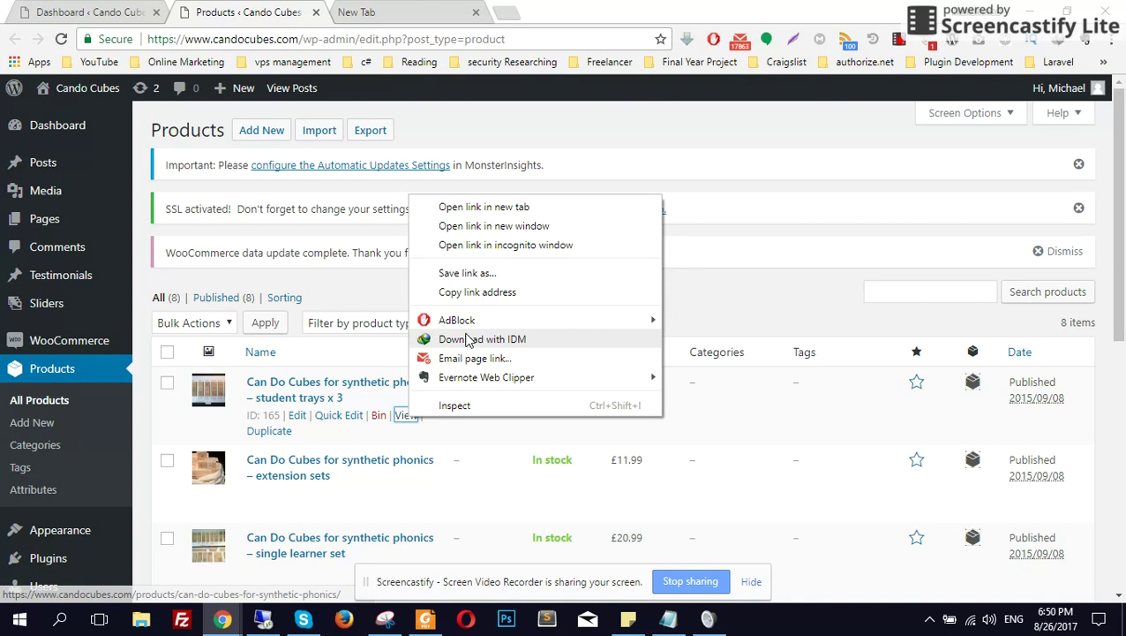
pyautogui.click(496, 210)
pyautogui.hotkey('ctrl', 'Tab')
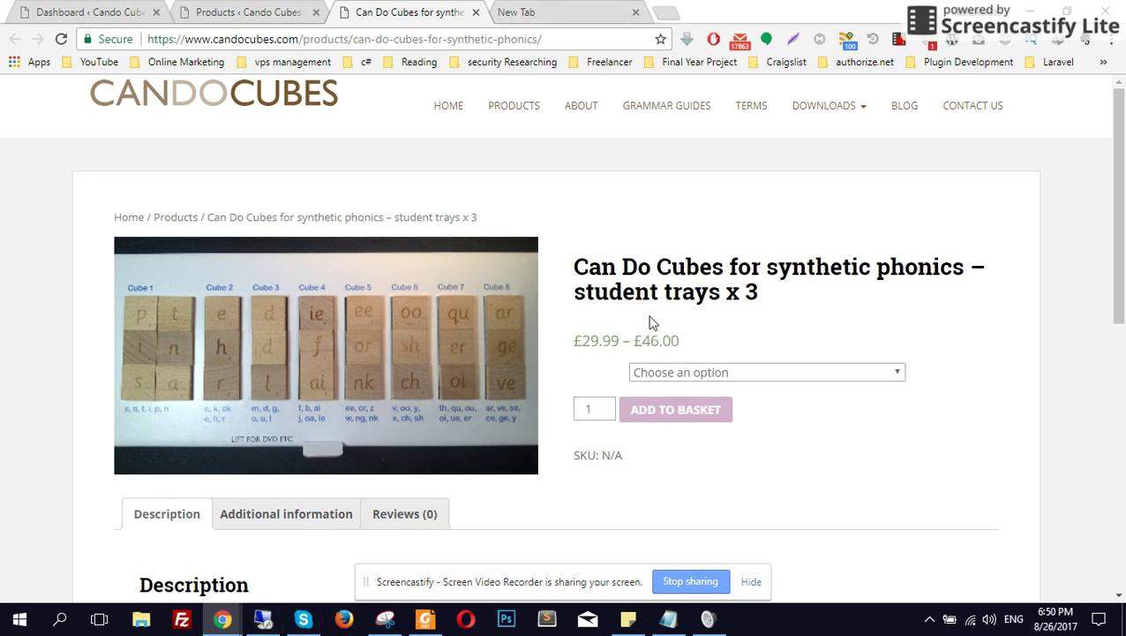
# Step: Switch to the remote desktop session with the Google page and return to the store's product page
pyautogui.click(282, 620)
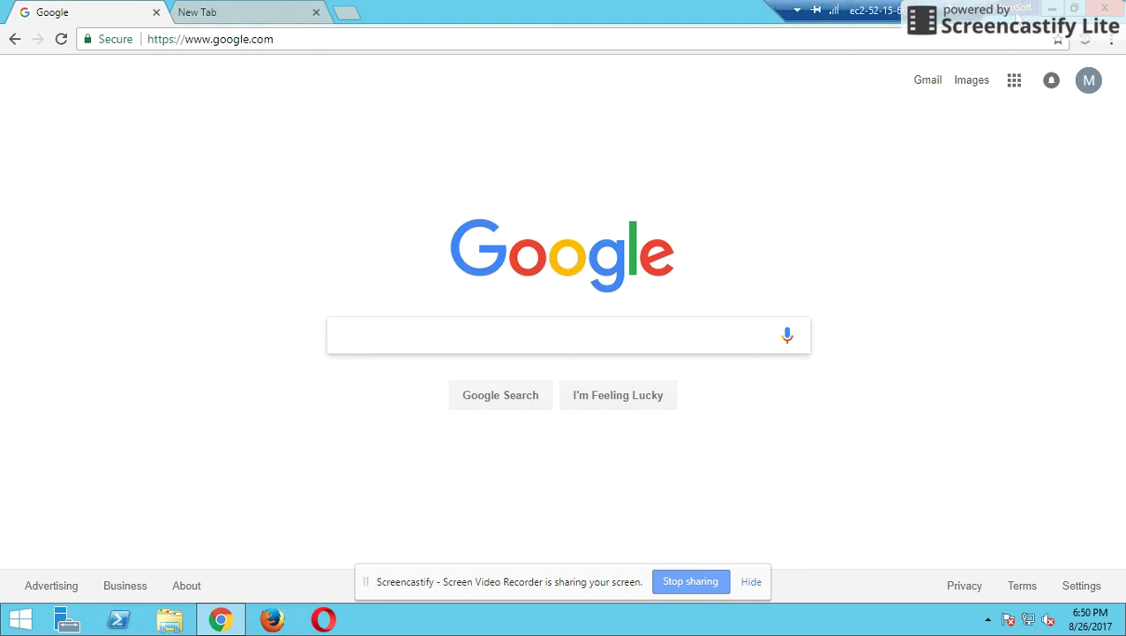
pyautogui.click(1052, 8)
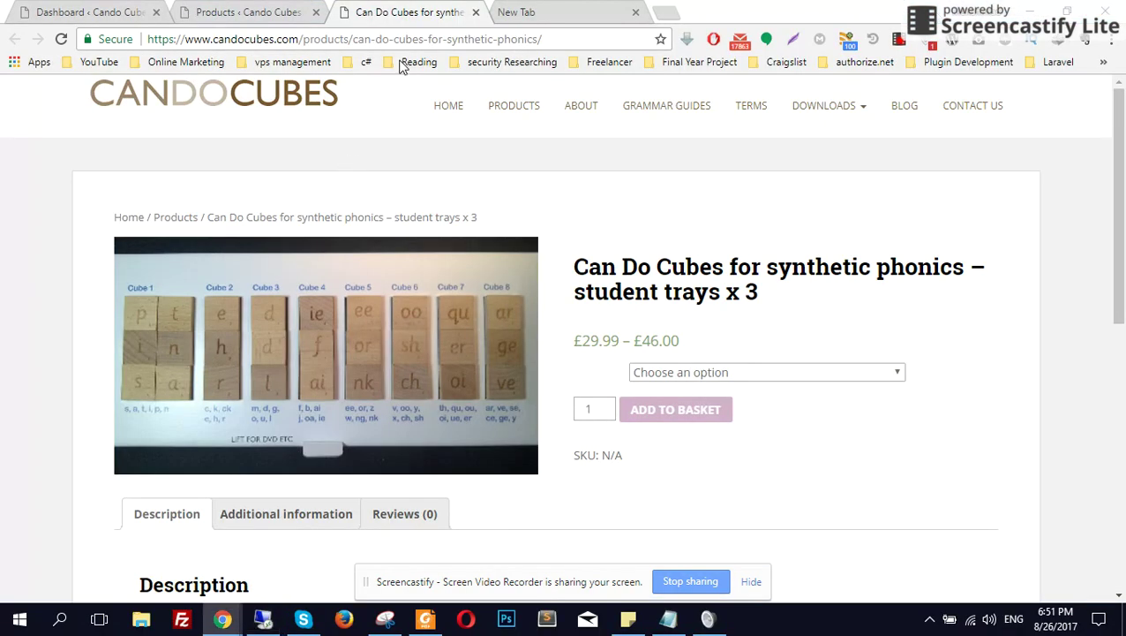
# Step: Copy the store product page's address and load it in the browser of the remote desktop session
pyautogui.click(581, 38)
pyautogui.hotkey('ctrl', 'c')
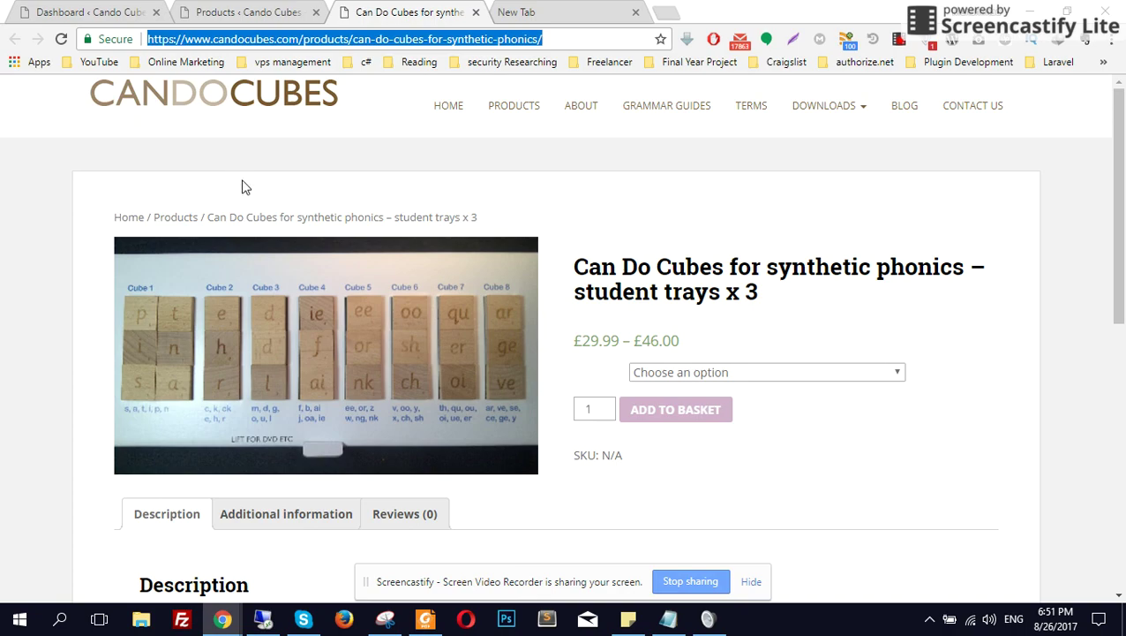
pyautogui.click(263, 618)
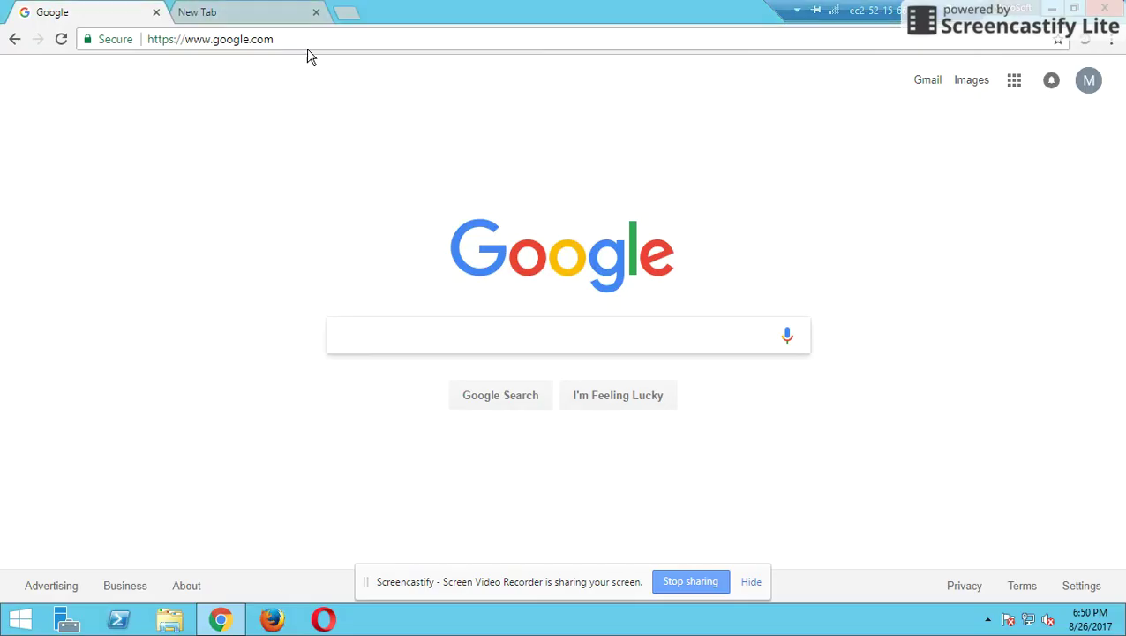
pyautogui.click(303, 42)
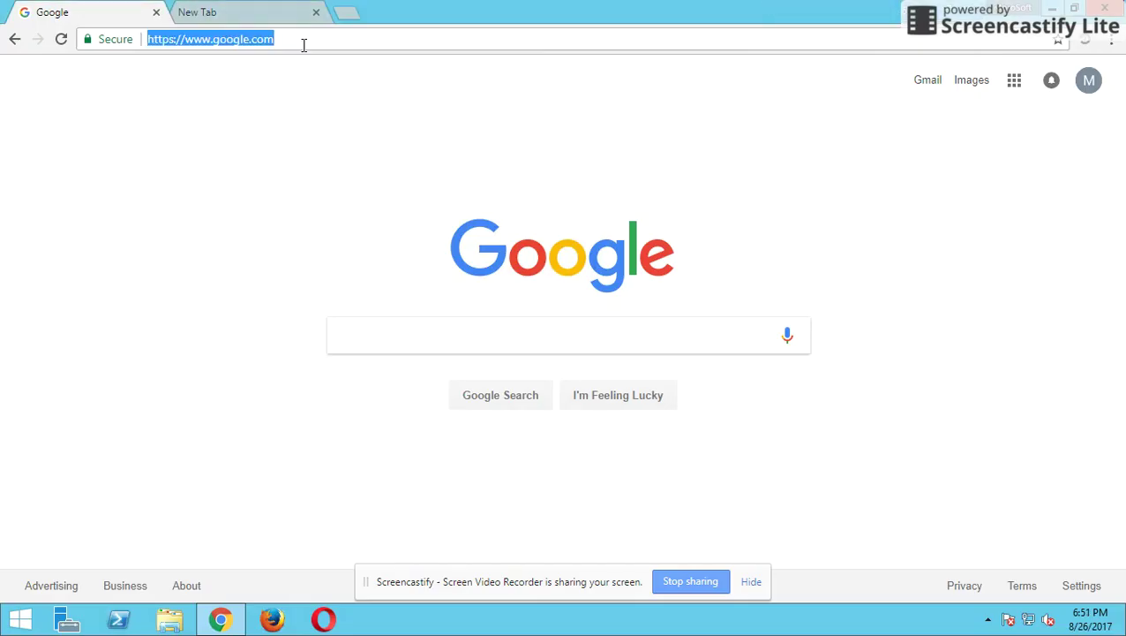
pyautogui.hotkey('ctrl', 'v')
pyautogui.press('Return')
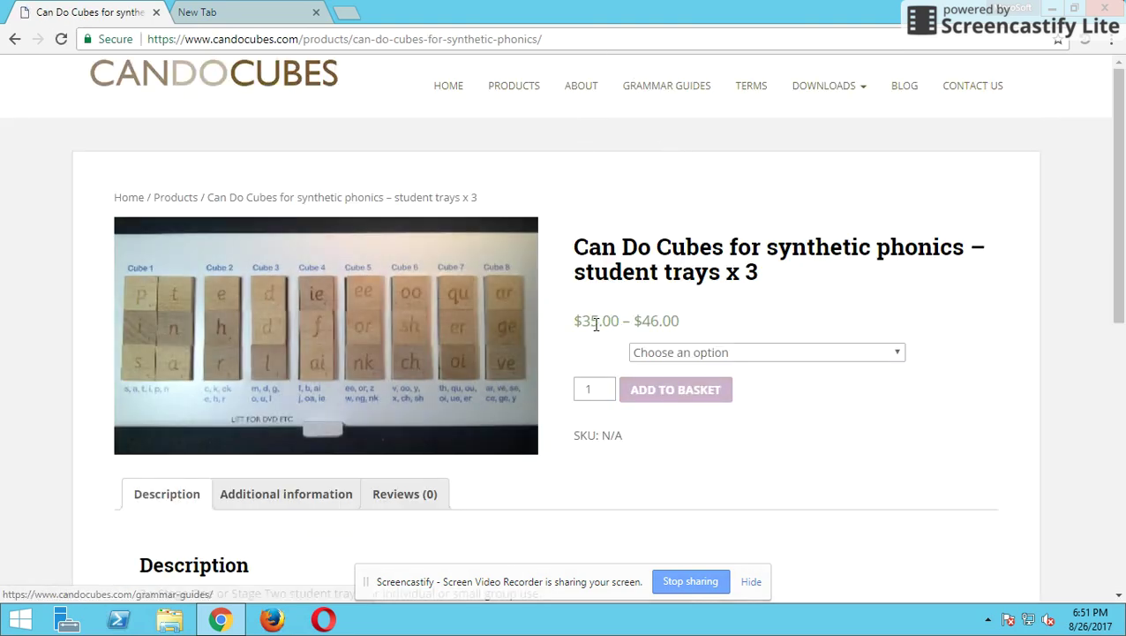
# Step: Check the product's prices for the variations Stage One x 3 UK precursive, Stage One x 3 UK print and Stage Two x 3 UK print
pyautogui.click(704, 356)
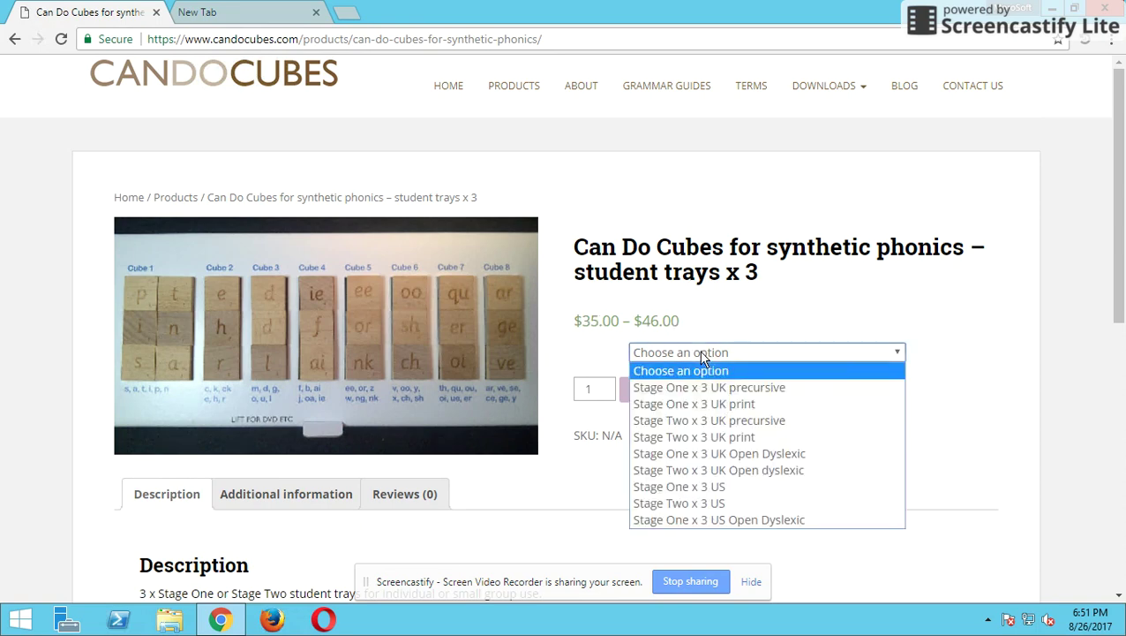
pyautogui.click(735, 389)
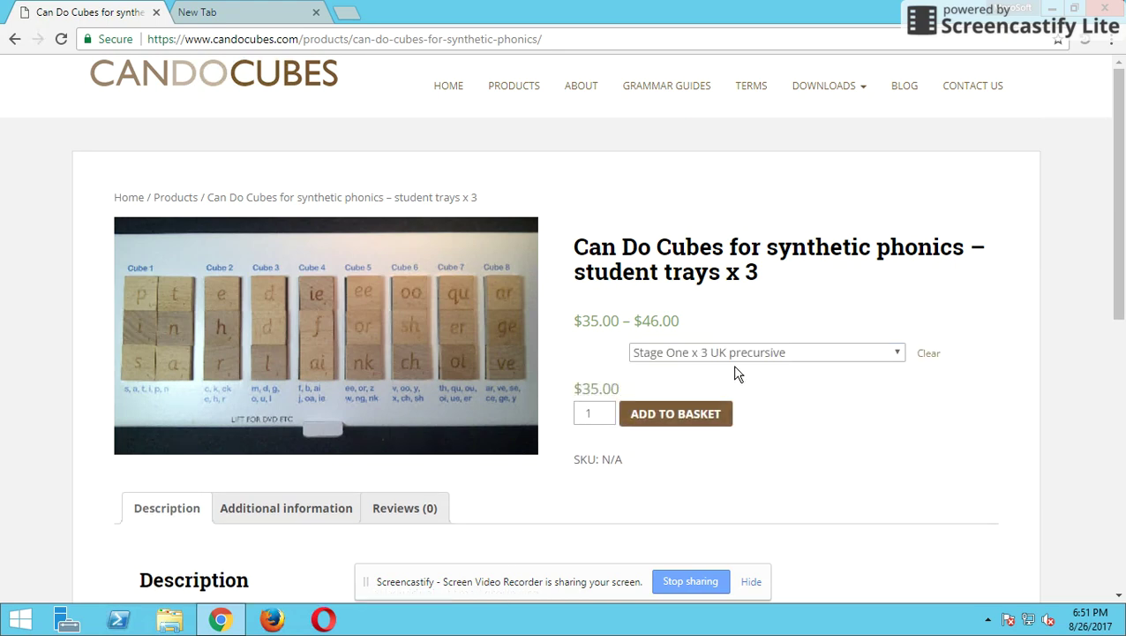
pyautogui.click(787, 354)
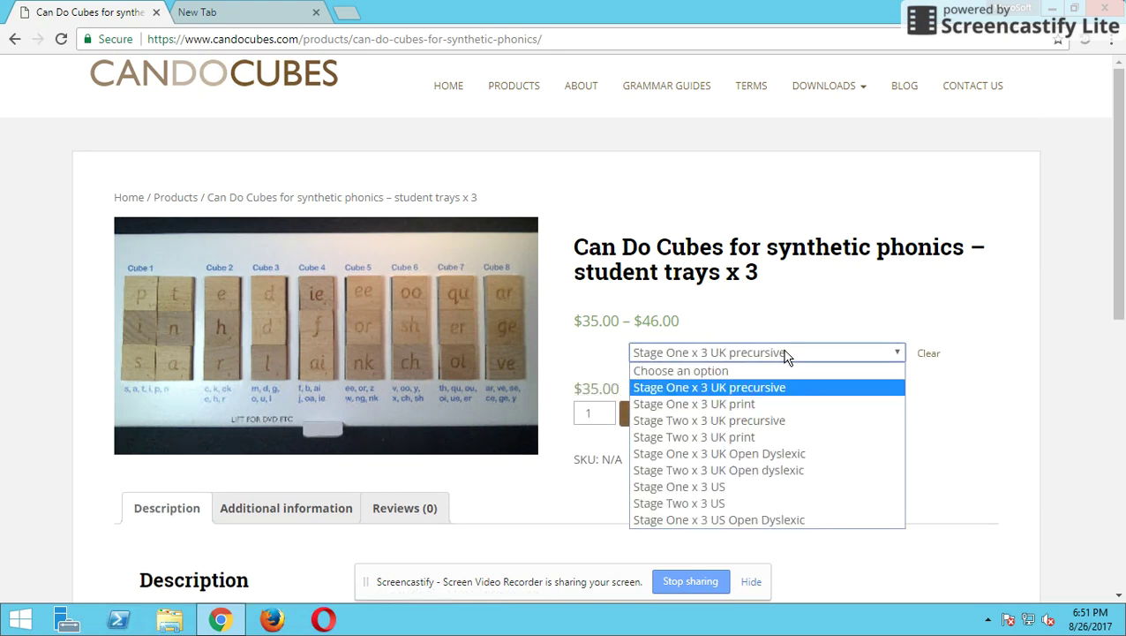
pyautogui.click(750, 407)
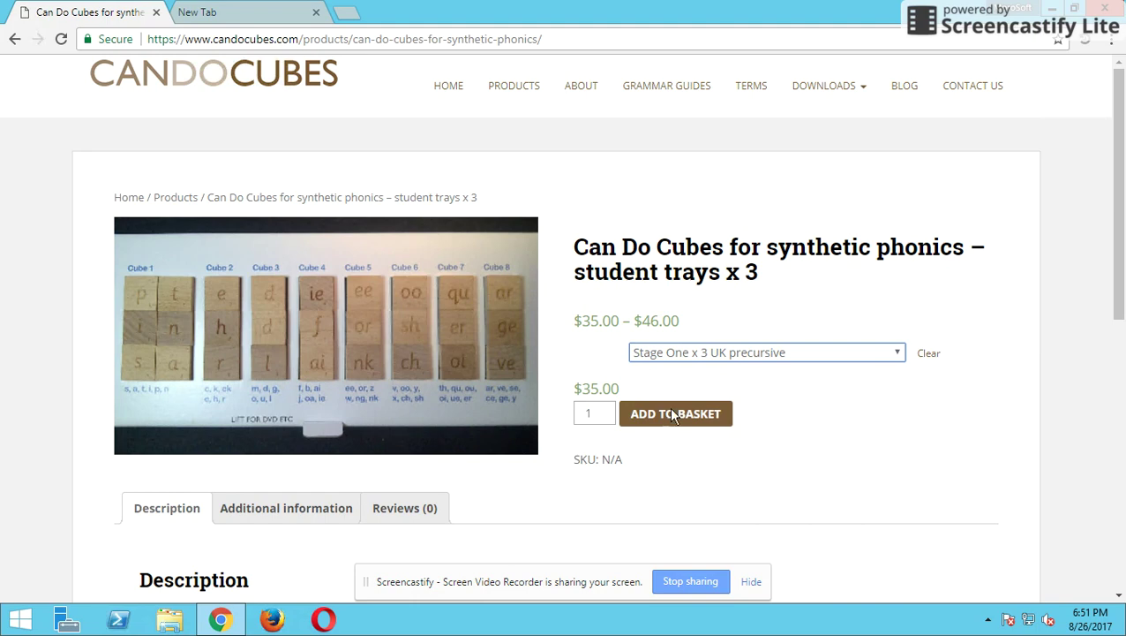
pyautogui.click(759, 352)
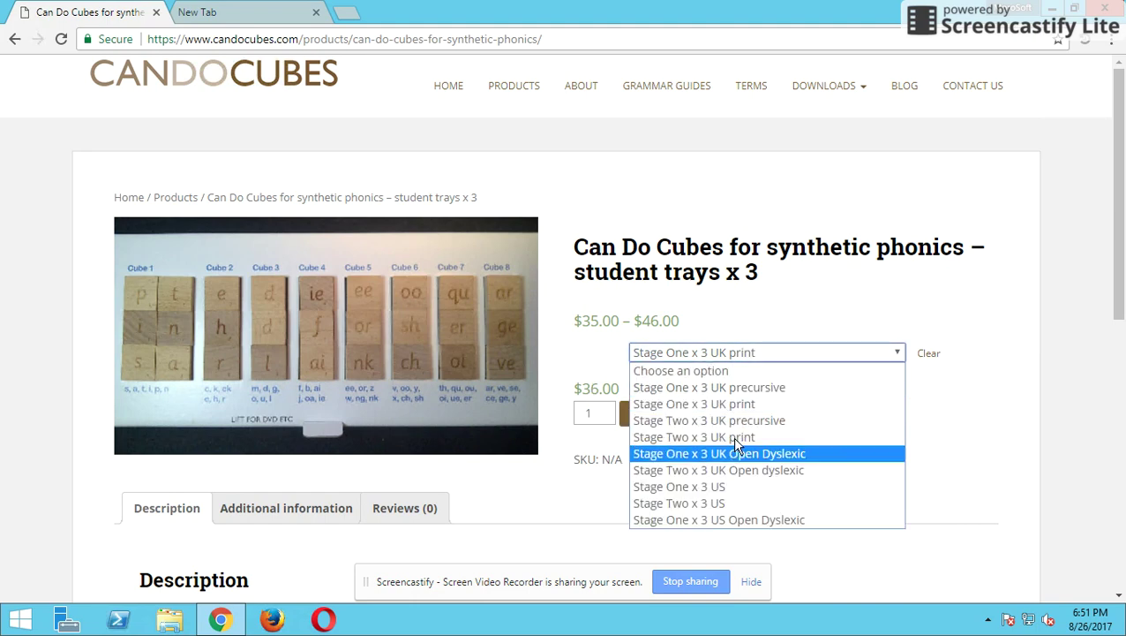
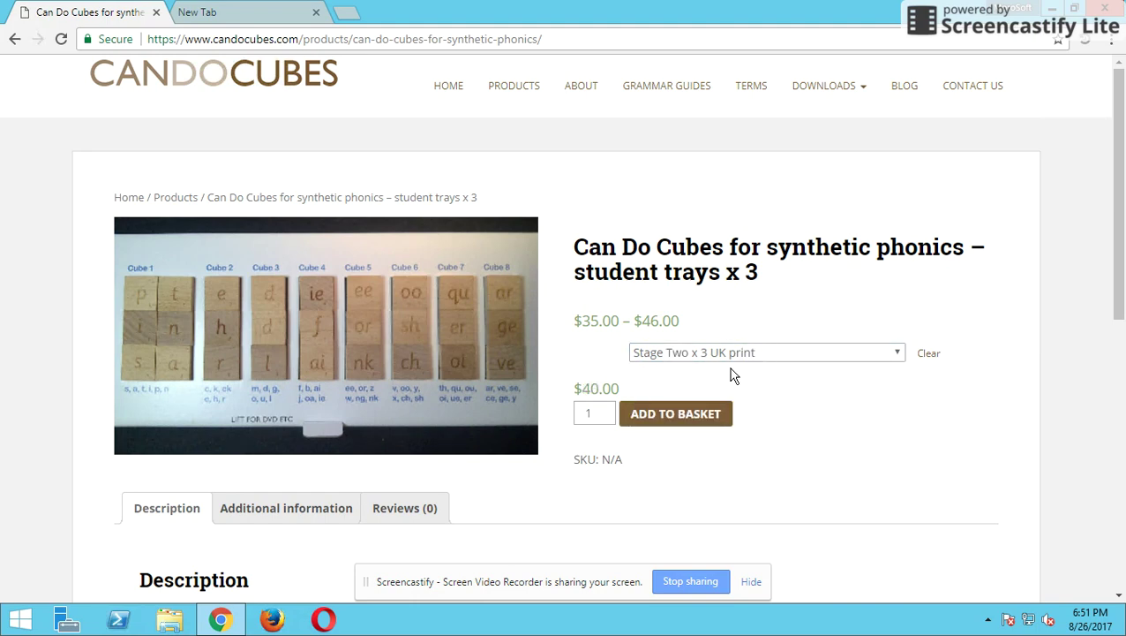
# Step: Leave the remote desktop session and open "Can Do Cubes for synthetic phonics – student trays x 3" for editing in a new browser tab
pyautogui.moveTo(869, 7)
pyautogui.click(803, 7)
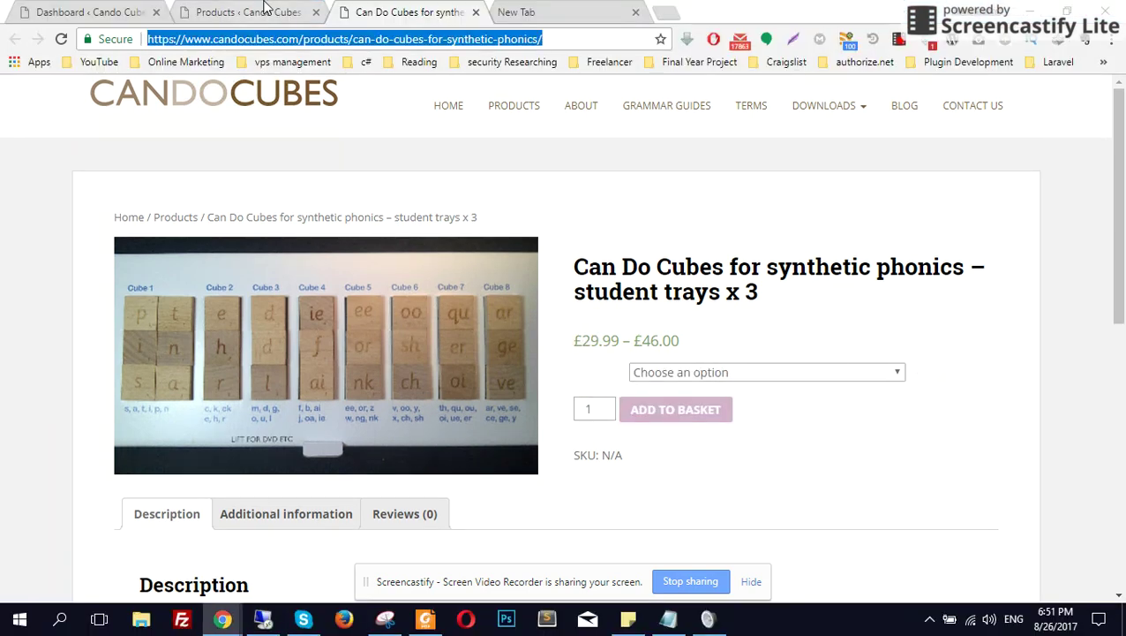
pyautogui.click(265, 7)
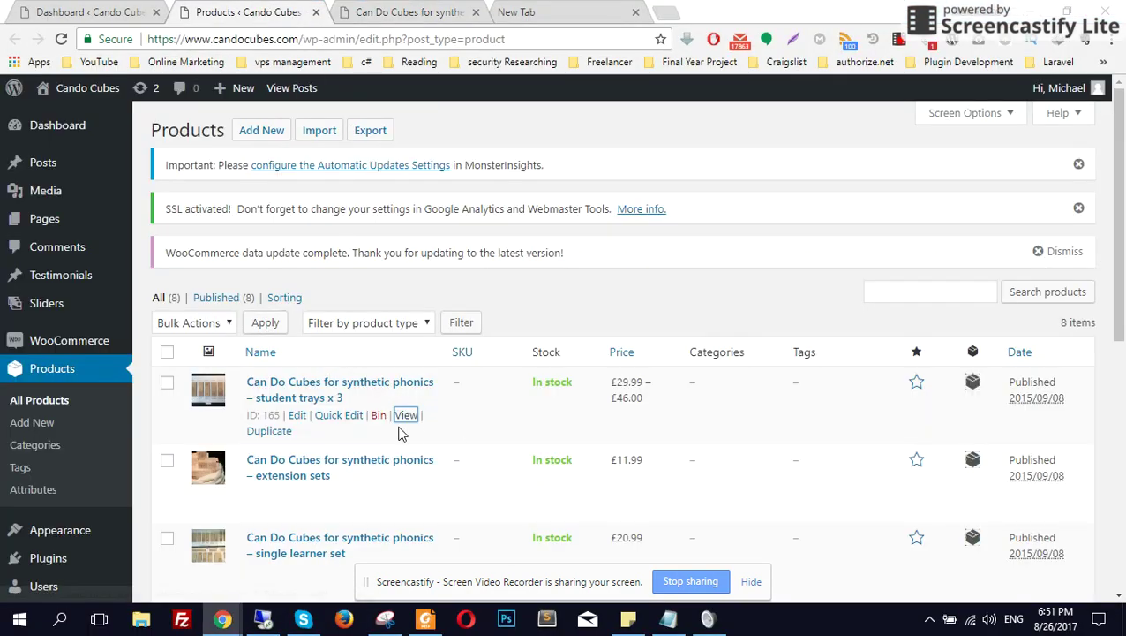
pyautogui.rightClick(297, 424)
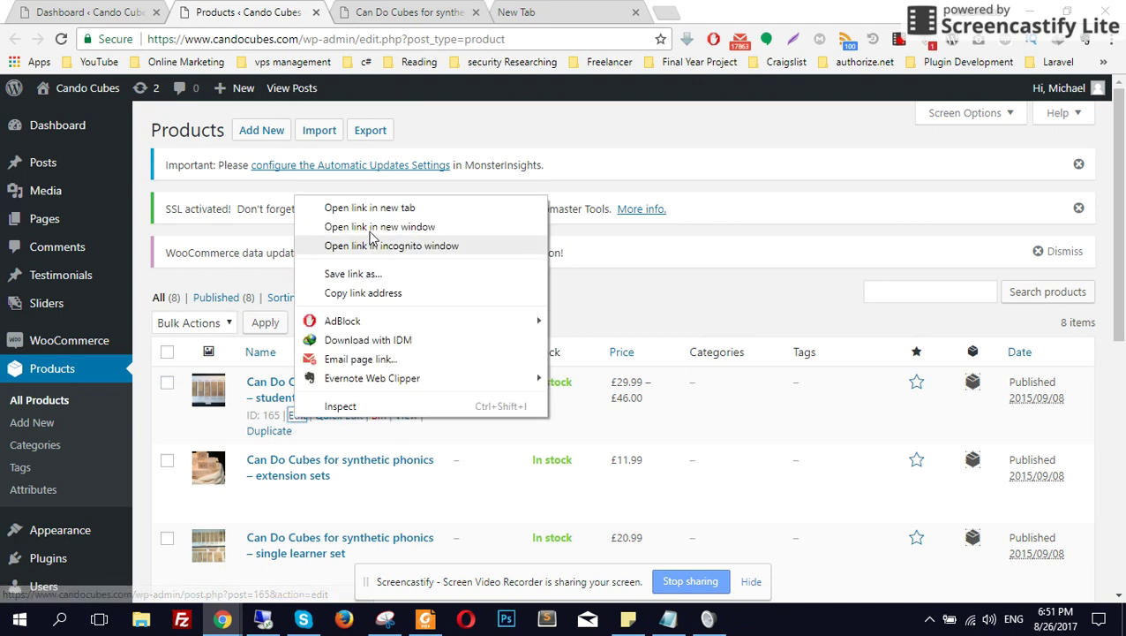
pyautogui.click(382, 138)
pyautogui.moveTo(564, 7); pyautogui.dragTo(489, 11)
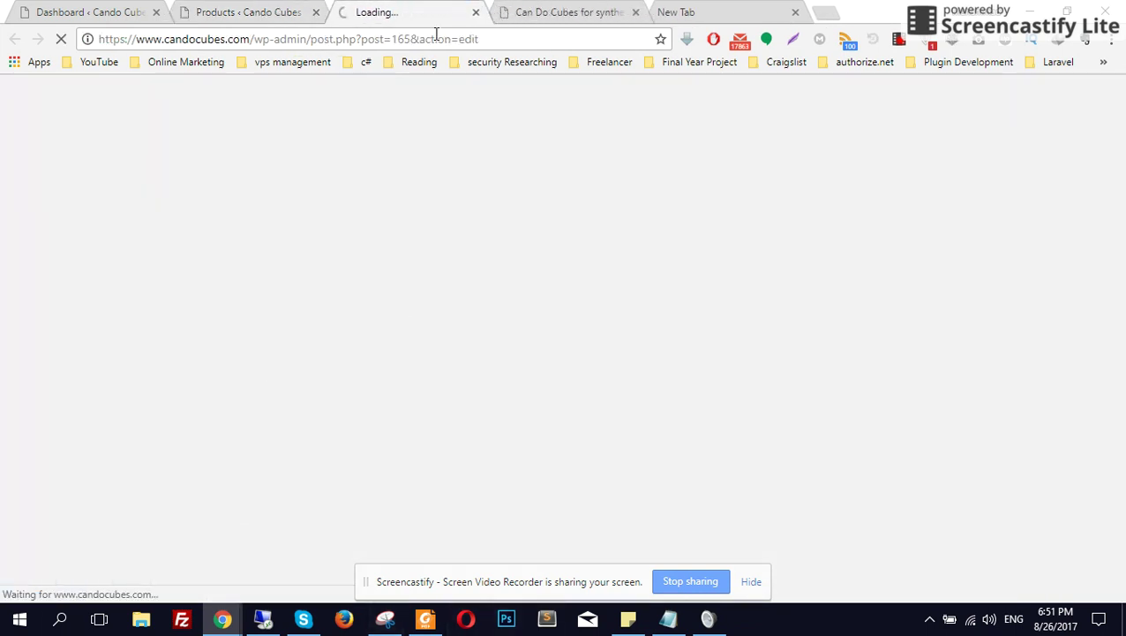
pyautogui.click(600, 9)
pyautogui.click(377, 9)
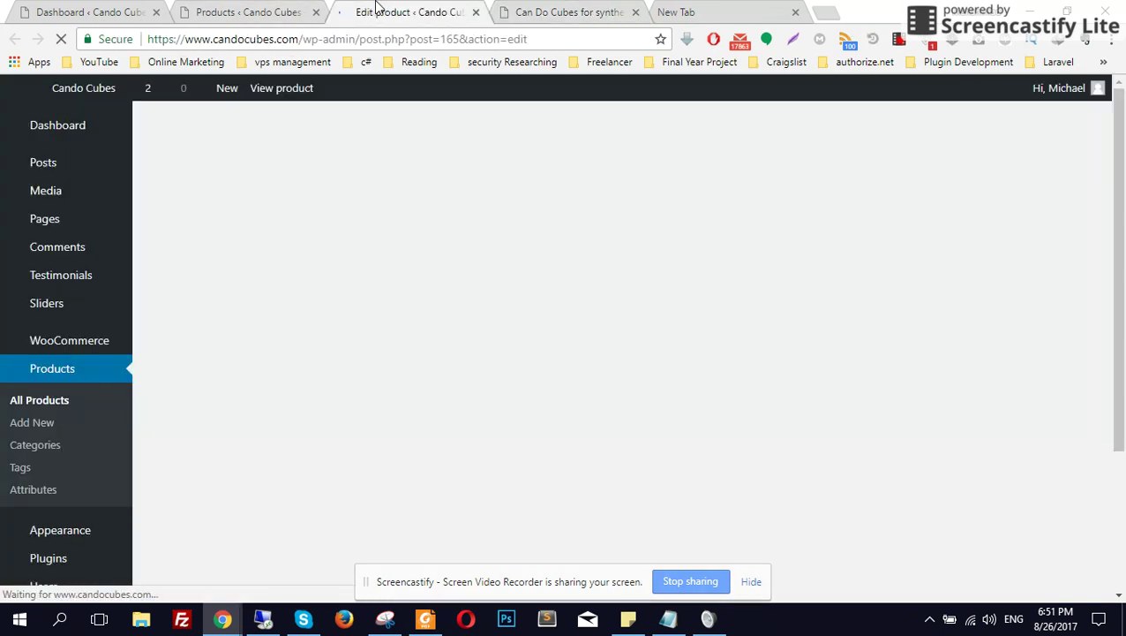
# Step: Show the product's variations in the product data and expand variation #175
pyautogui.scroll(-3, 641, 222)
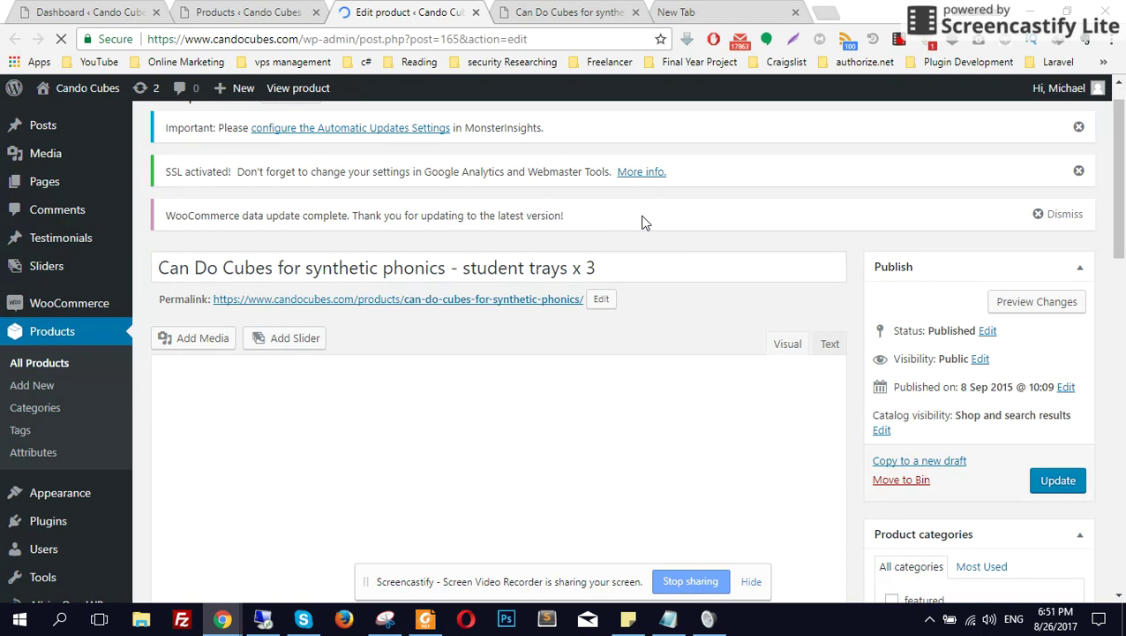
pyautogui.scroll(-5, 642, 223)
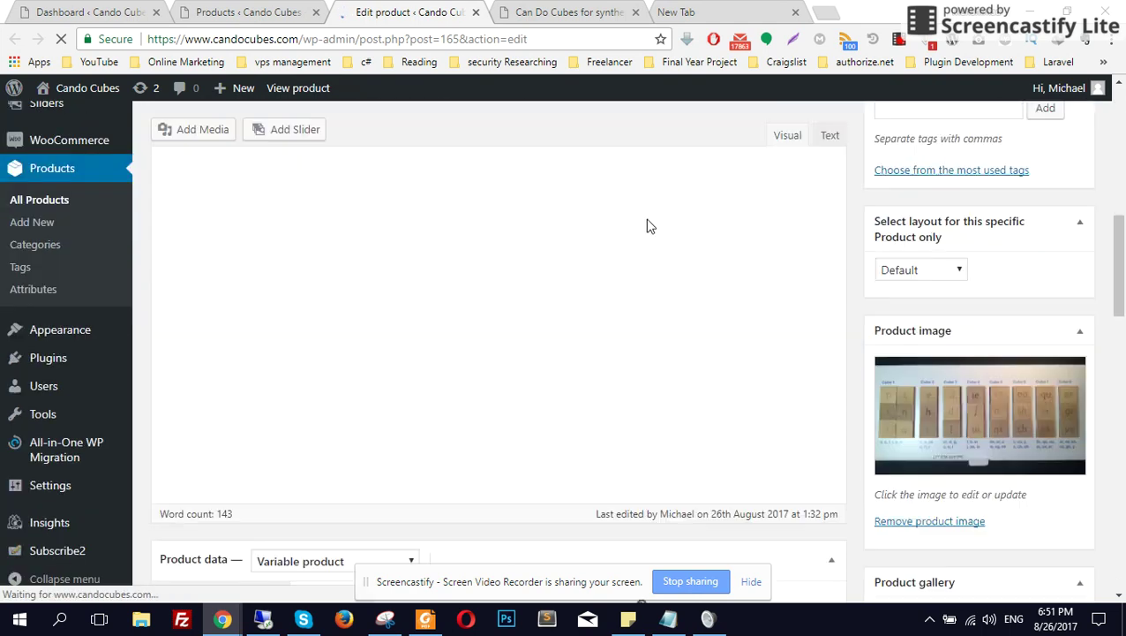
pyautogui.scroll(-4, 216, 375)
pyautogui.scroll(1, 226, 237)
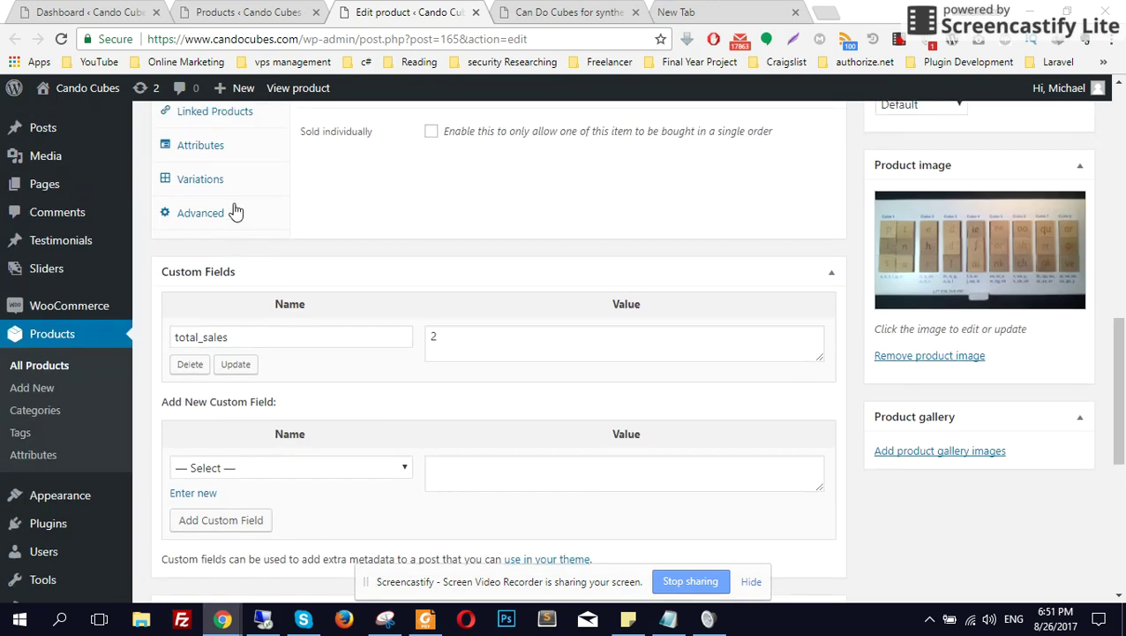
pyautogui.click(202, 178)
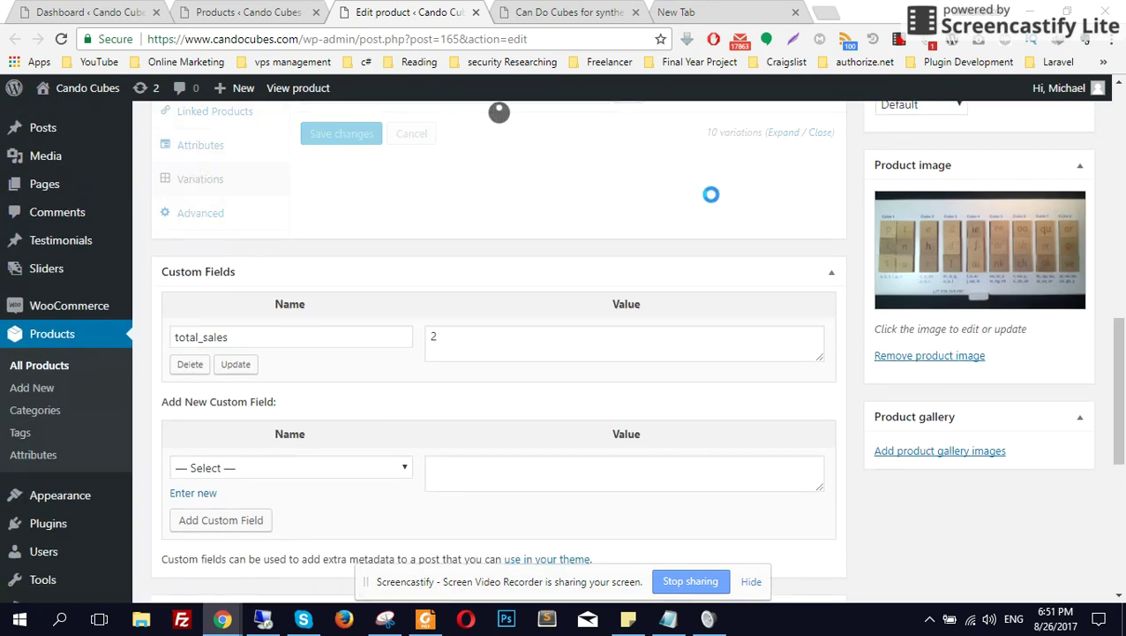
pyautogui.scroll(1, 710, 195)
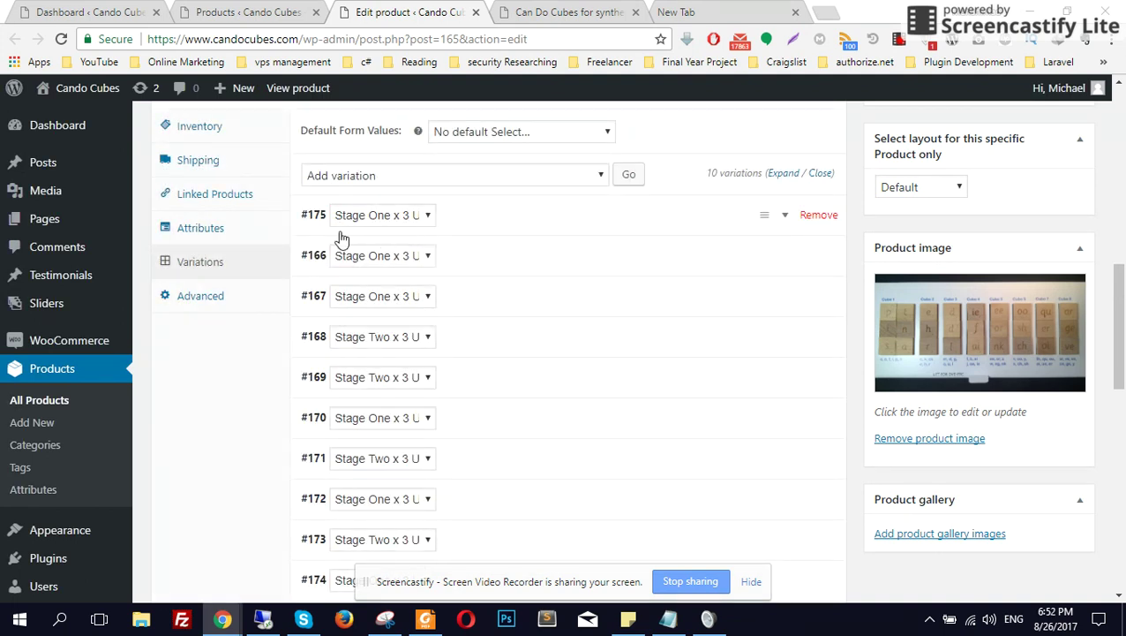
pyautogui.click(785, 216)
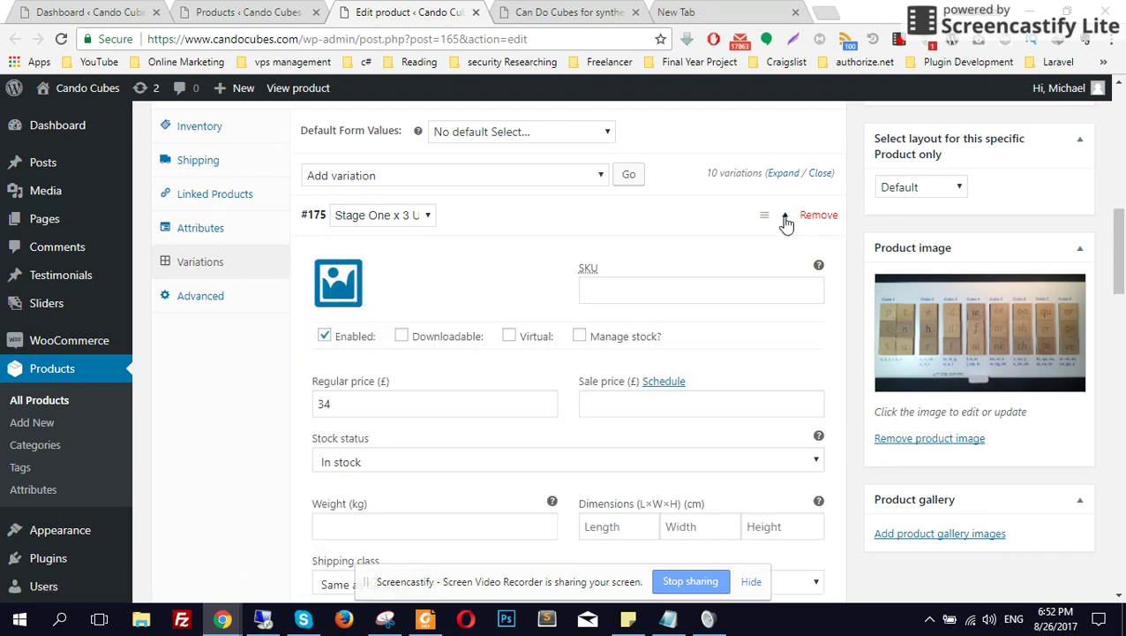
# Step: Try exchange-rate calculation for variation #175's US price, return it to manual pricing and set the US regular price to 67
pyautogui.scroll(-1, 785, 217)
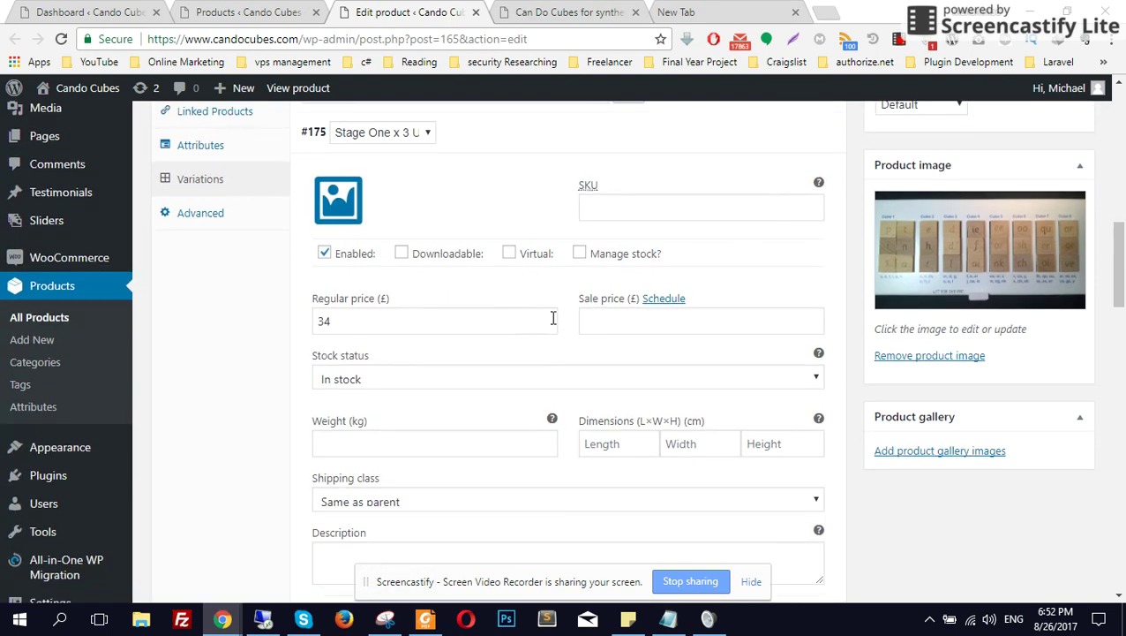
pyautogui.scroll(-1, 580, 320)
pyautogui.click(670, 240)
pyautogui.scroll(-1, 624, 267)
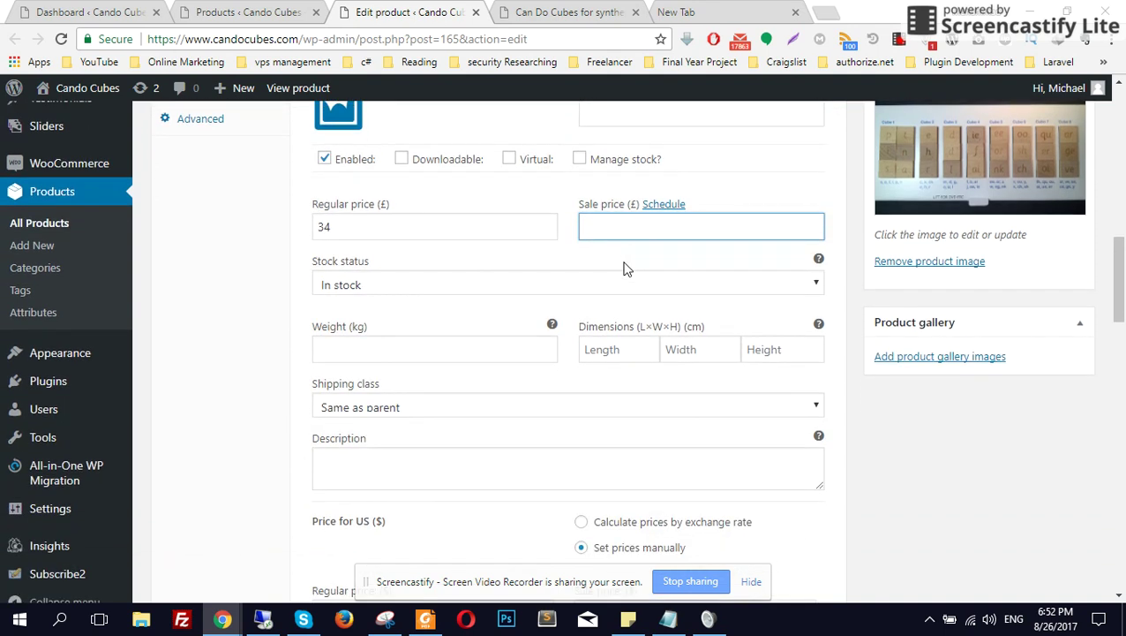
pyautogui.scroll(-1, 648, 188)
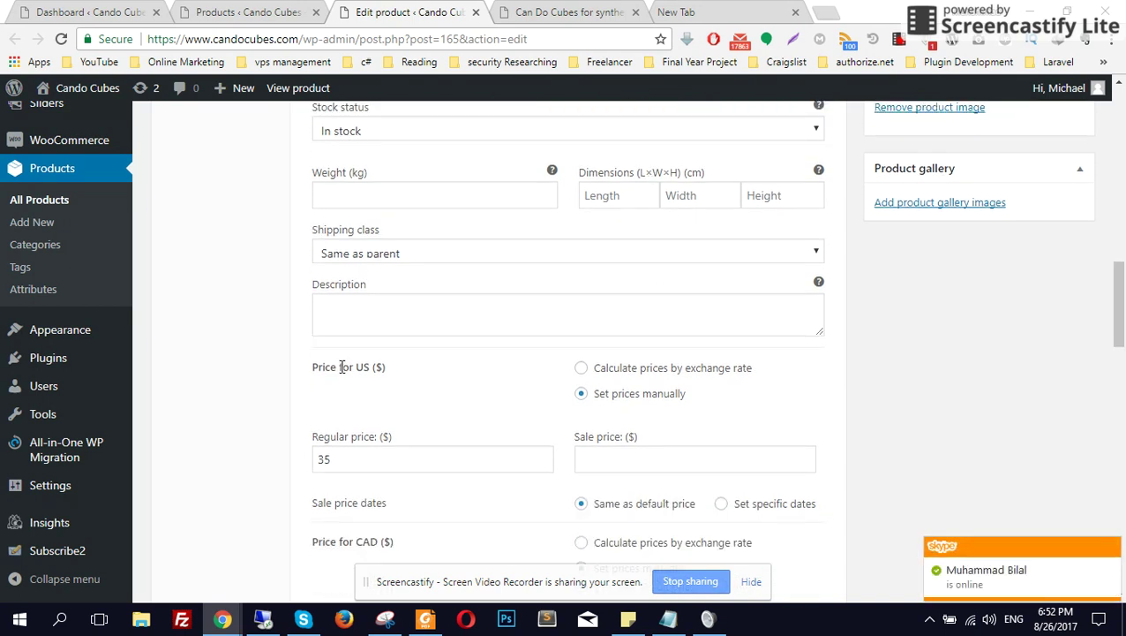
pyautogui.moveTo(340, 366); pyautogui.dragTo(382, 360)
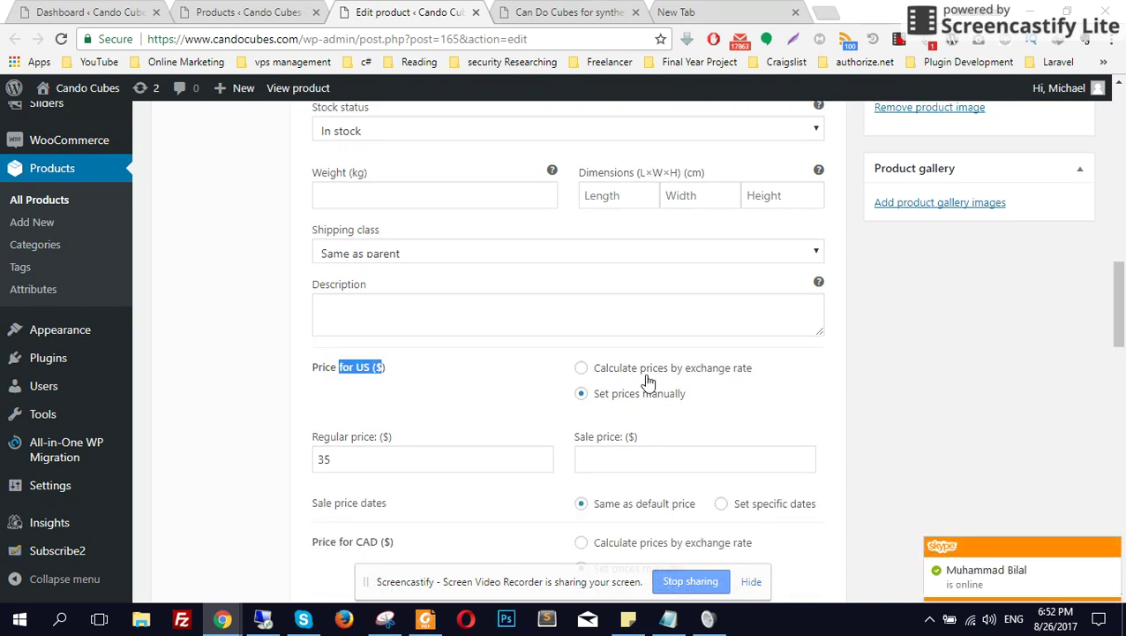
pyautogui.click(581, 368)
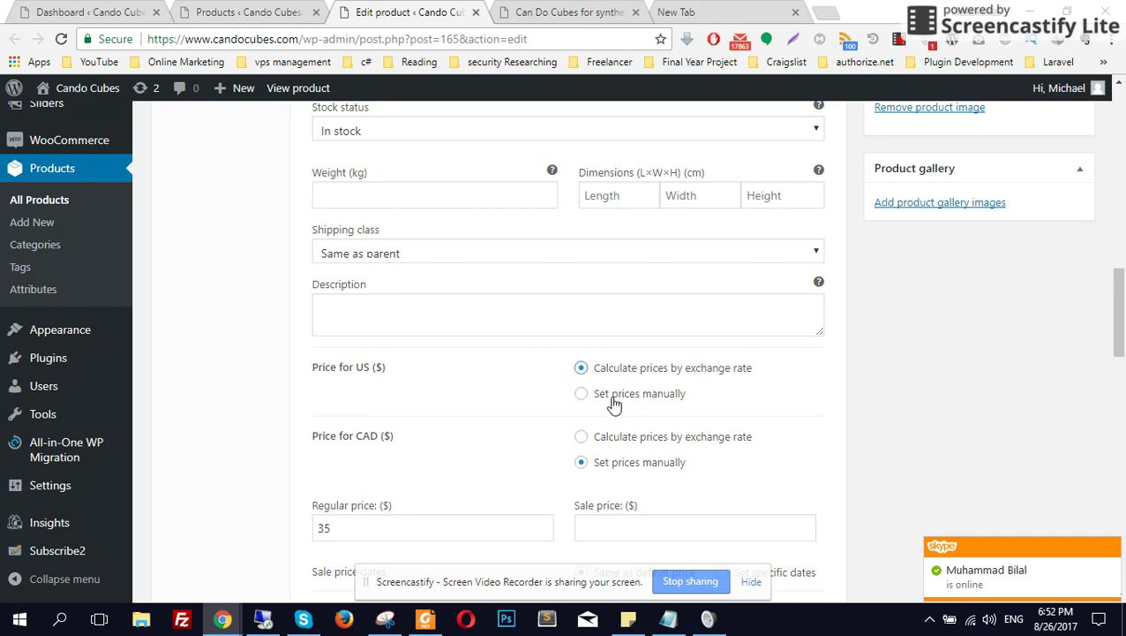
pyautogui.click(643, 402)
pyautogui.scroll(-1, 597, 455)
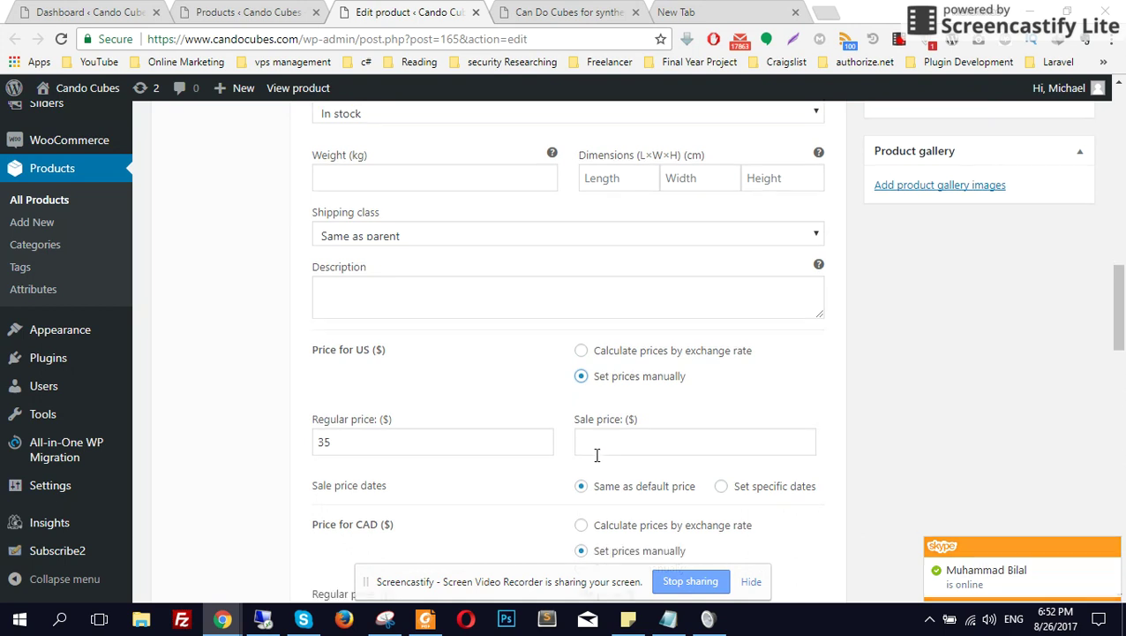
pyautogui.click(424, 379)
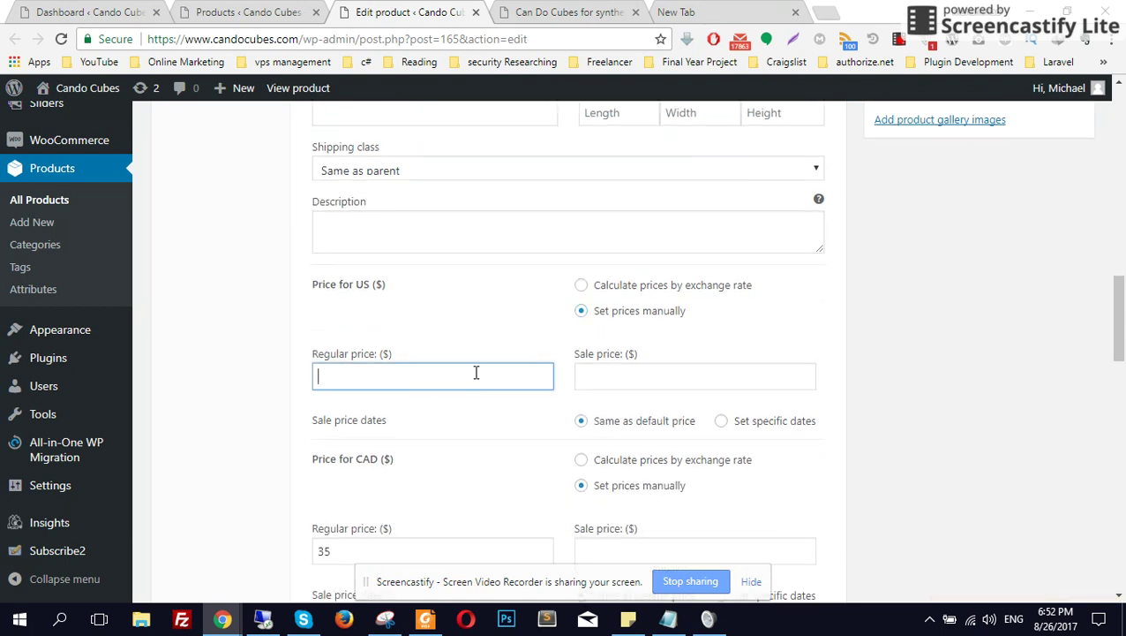
pyautogui.scroll(-2, 490, 371)
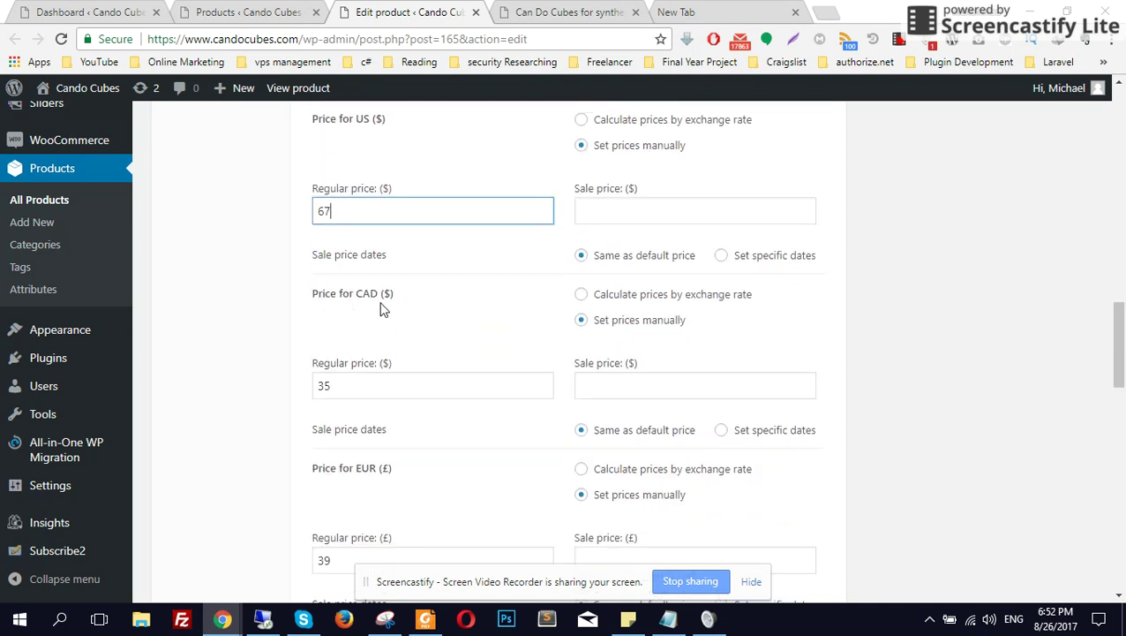
# Step: Examine variation #175's CAD, EUR and default price settings, and collapse the variation
pyautogui.scroll(-1, 517, 311)
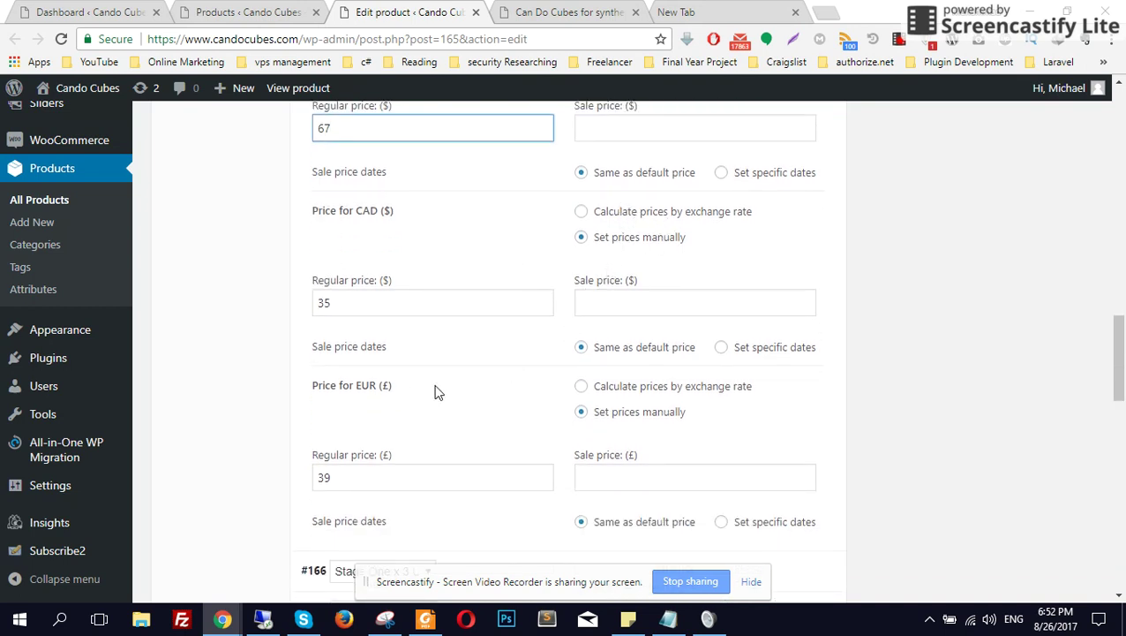
pyautogui.scroll(-1, 436, 386)
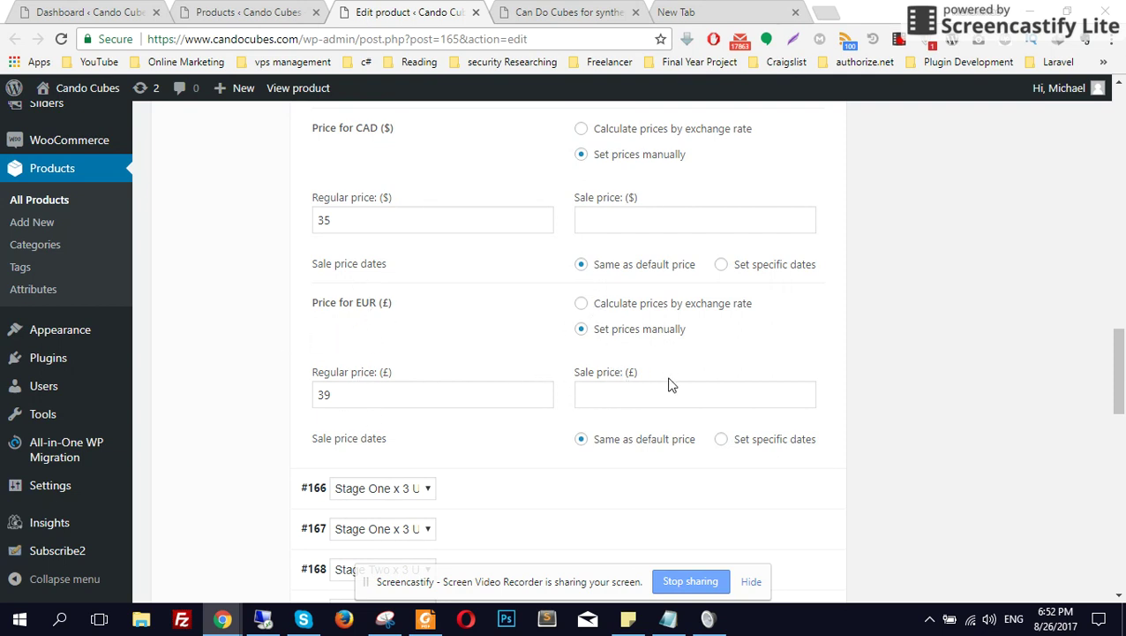
pyautogui.scroll(-1, 669, 384)
pyautogui.scroll(10, 418, 386)
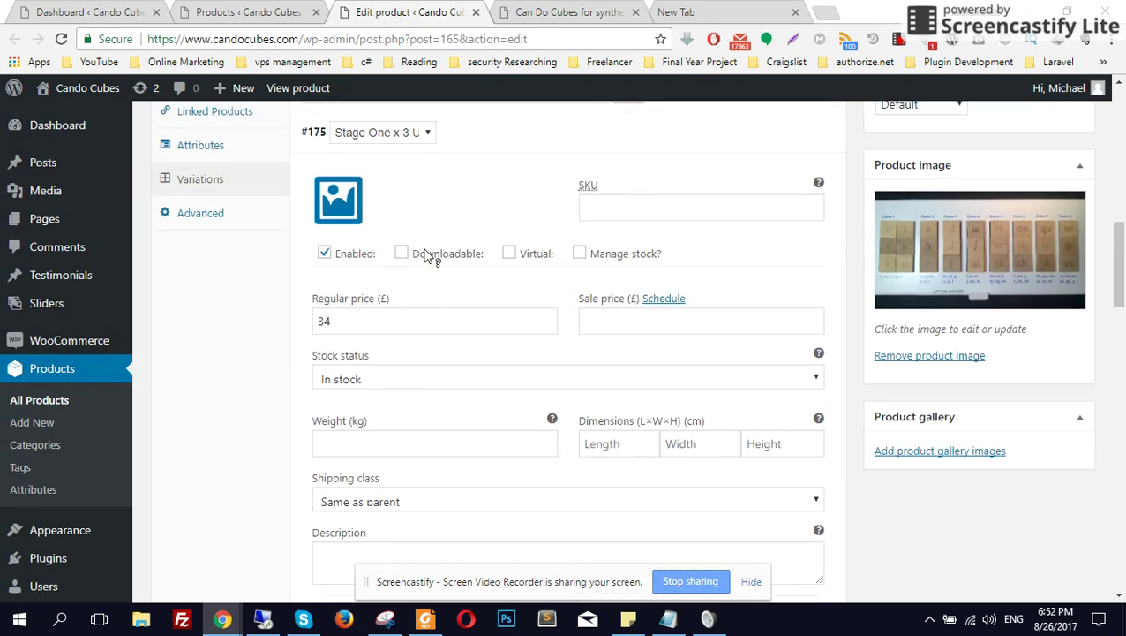
pyautogui.scroll(2, 423, 256)
pyautogui.scroll(-2, 441, 303)
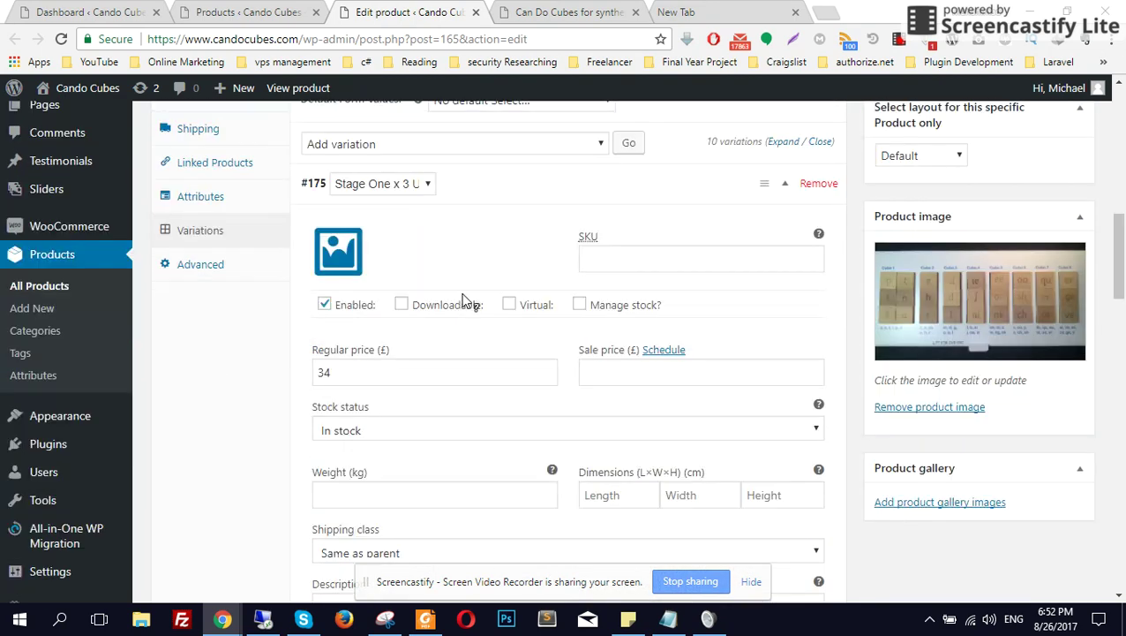
pyautogui.scroll(3, 684, 306)
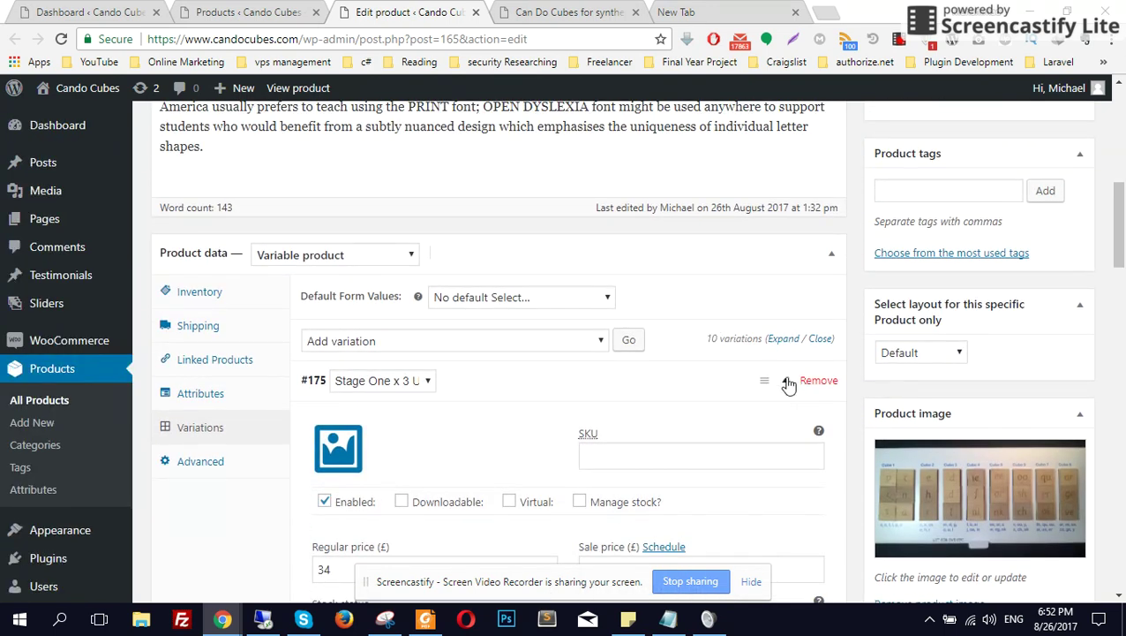
pyautogui.click(787, 383)
pyautogui.scroll(-1, 530, 406)
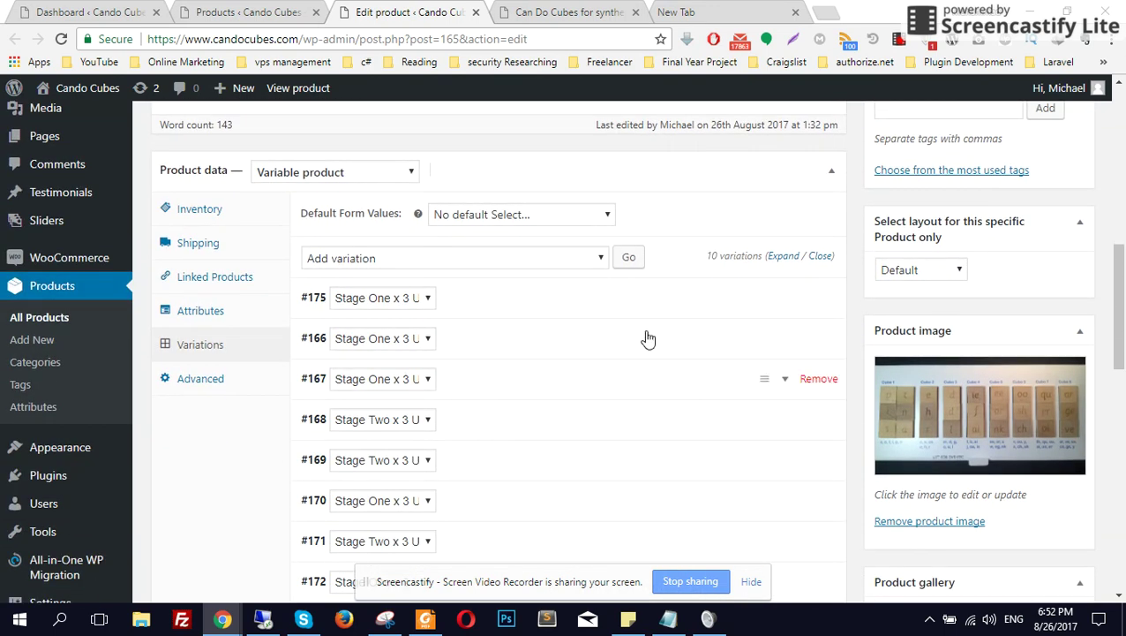
# Step: Expand variations #166, #167 and #168 and examine their default, US, CAD and EUR price settings
pyautogui.click(785, 337)
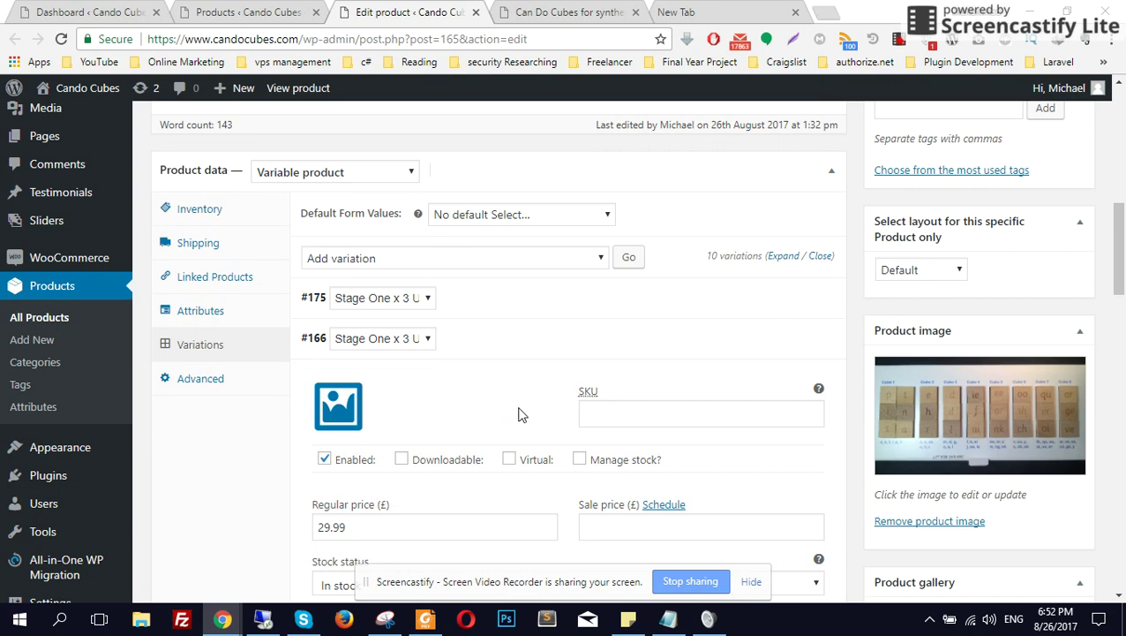
pyautogui.scroll(-2, 512, 409)
pyautogui.scroll(-5, 522, 413)
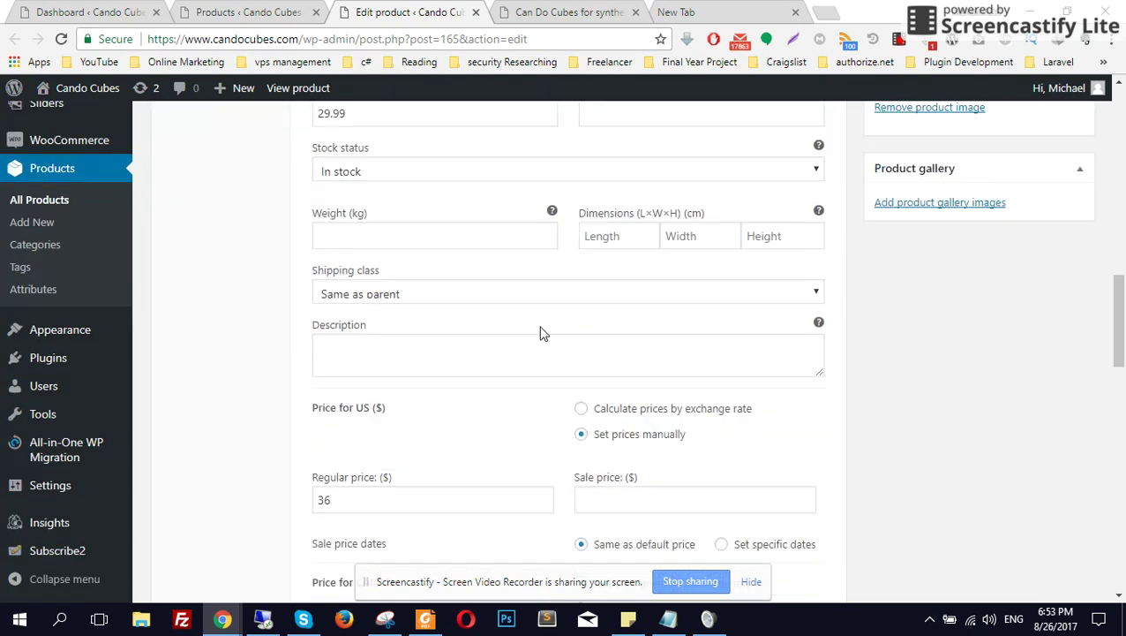
pyautogui.scroll(-3, 542, 333)
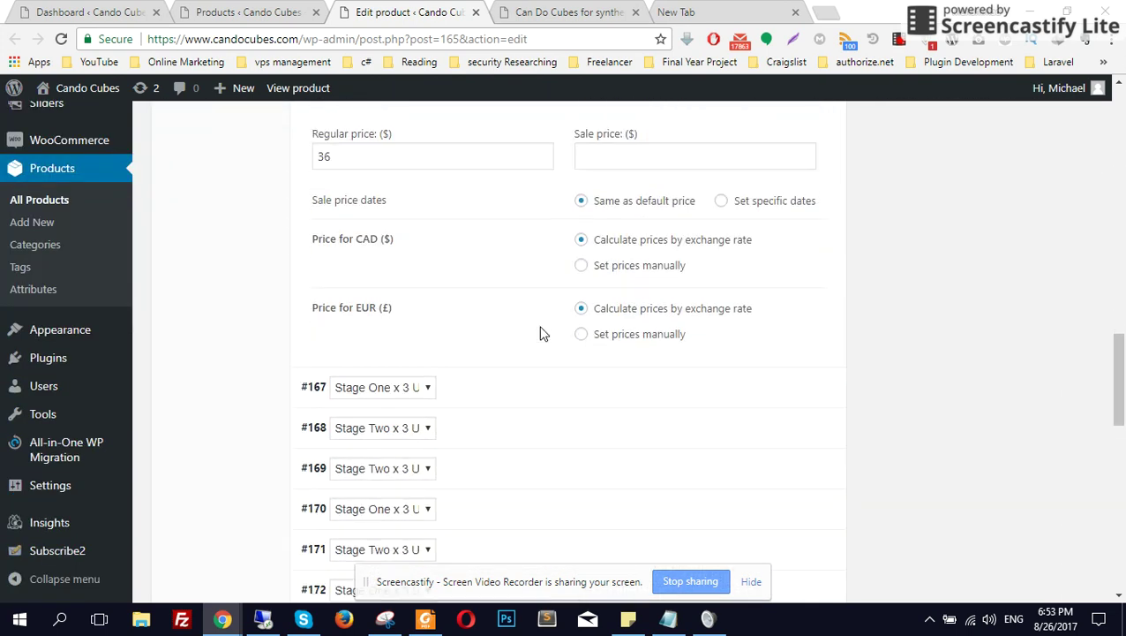
pyautogui.click(784, 319)
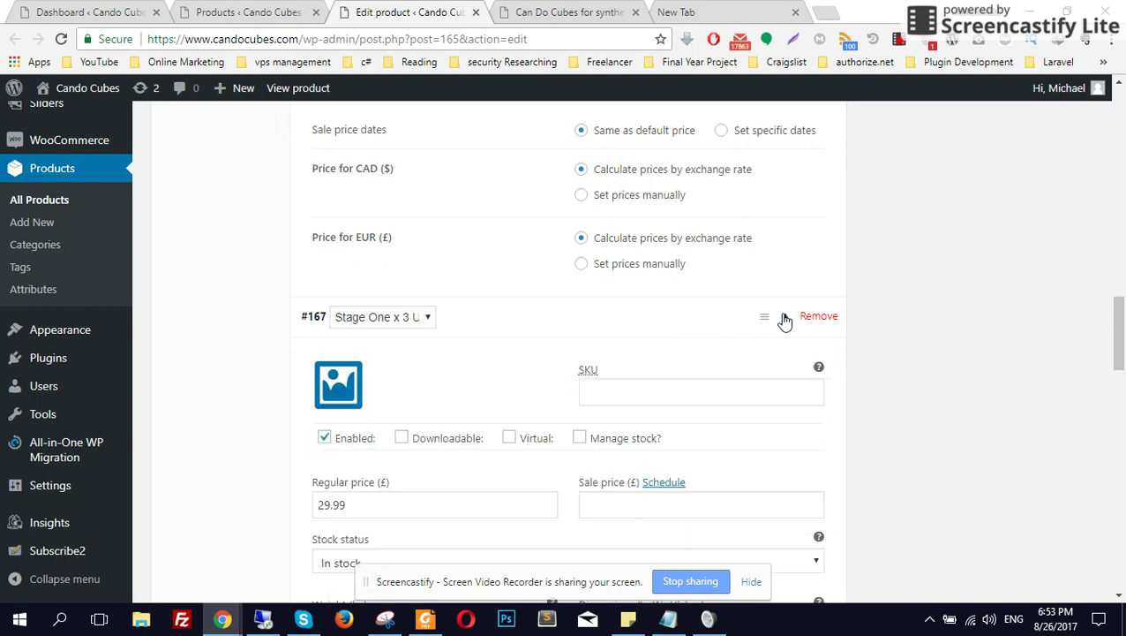
pyautogui.scroll(-3, 636, 343)
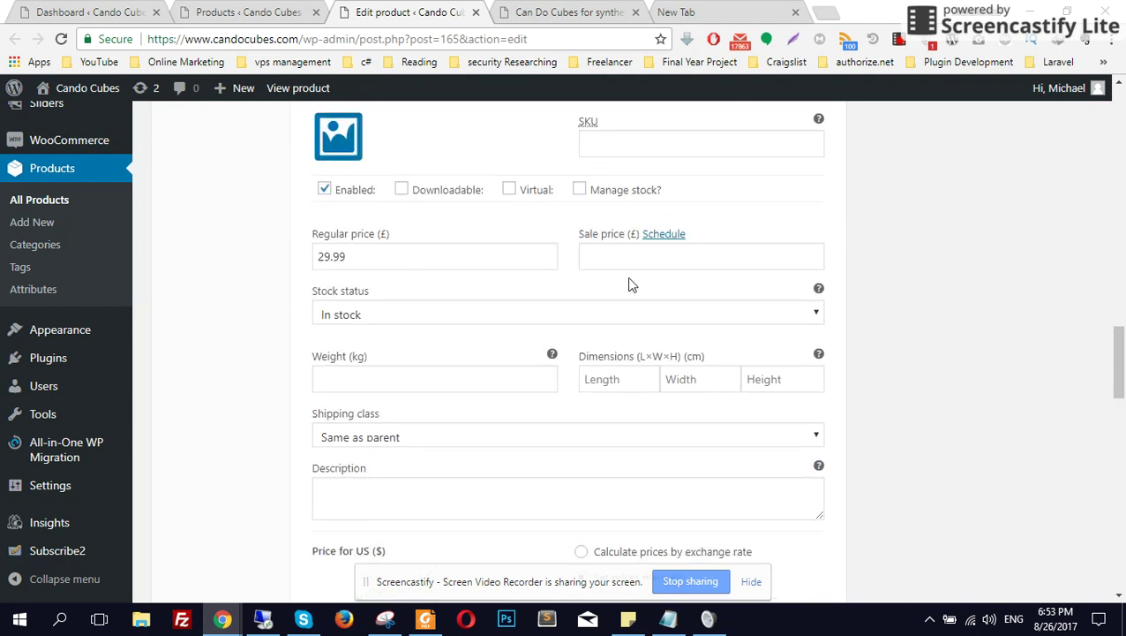
pyautogui.scroll(-3, 534, 327)
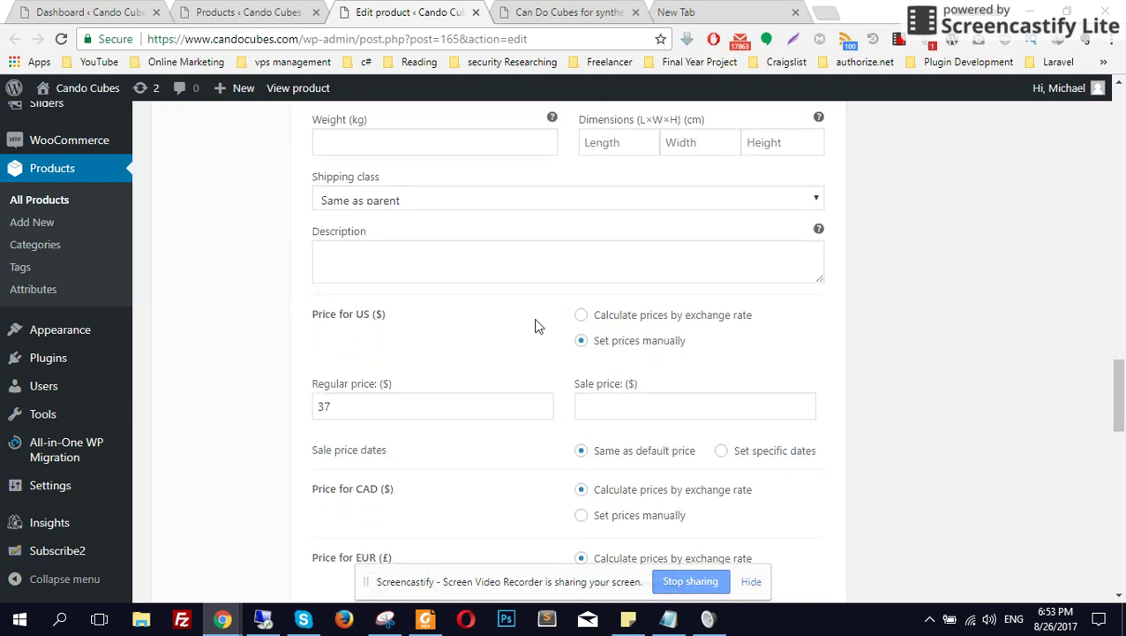
pyautogui.scroll(-1, 680, 326)
pyautogui.scroll(-4, 617, 331)
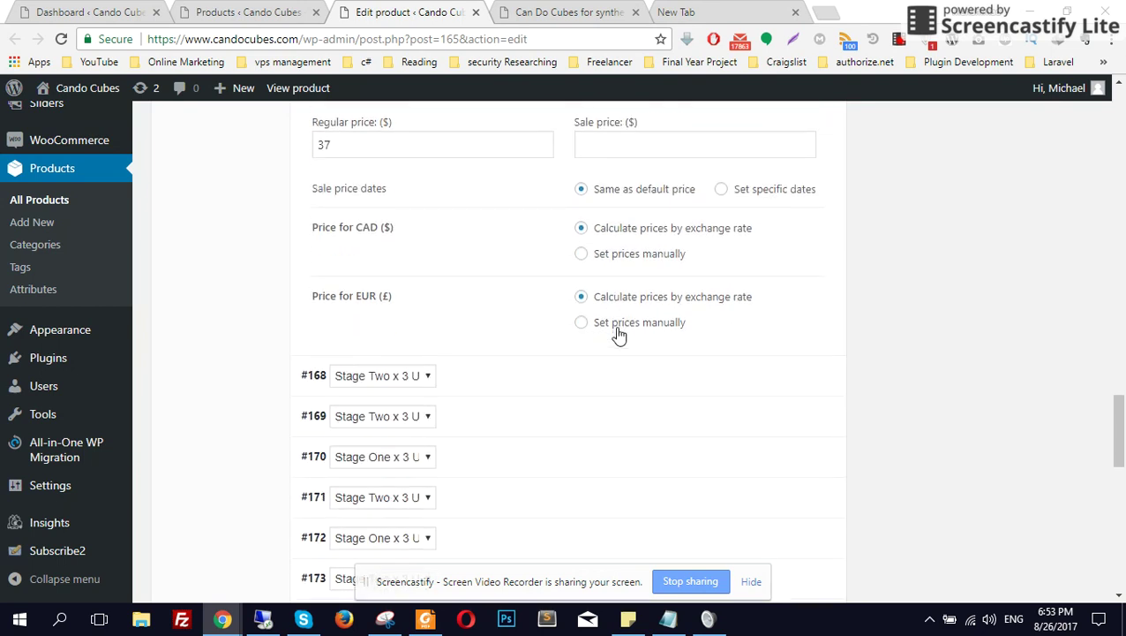
pyautogui.click(781, 215)
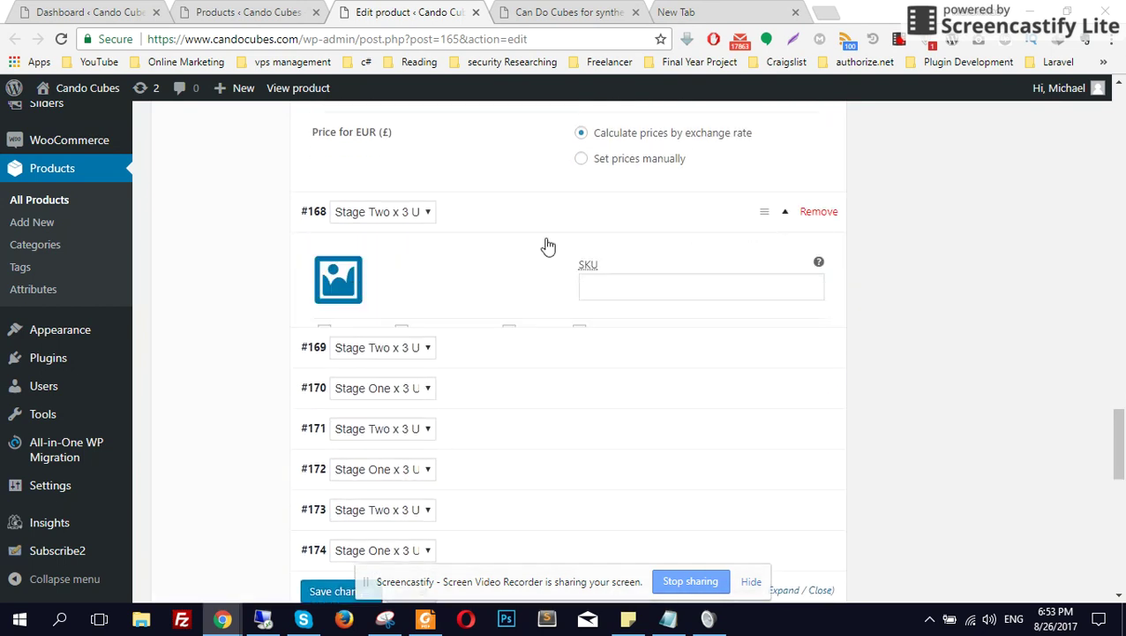
pyautogui.scroll(-2, 459, 308)
pyautogui.scroll(-8, 420, 282)
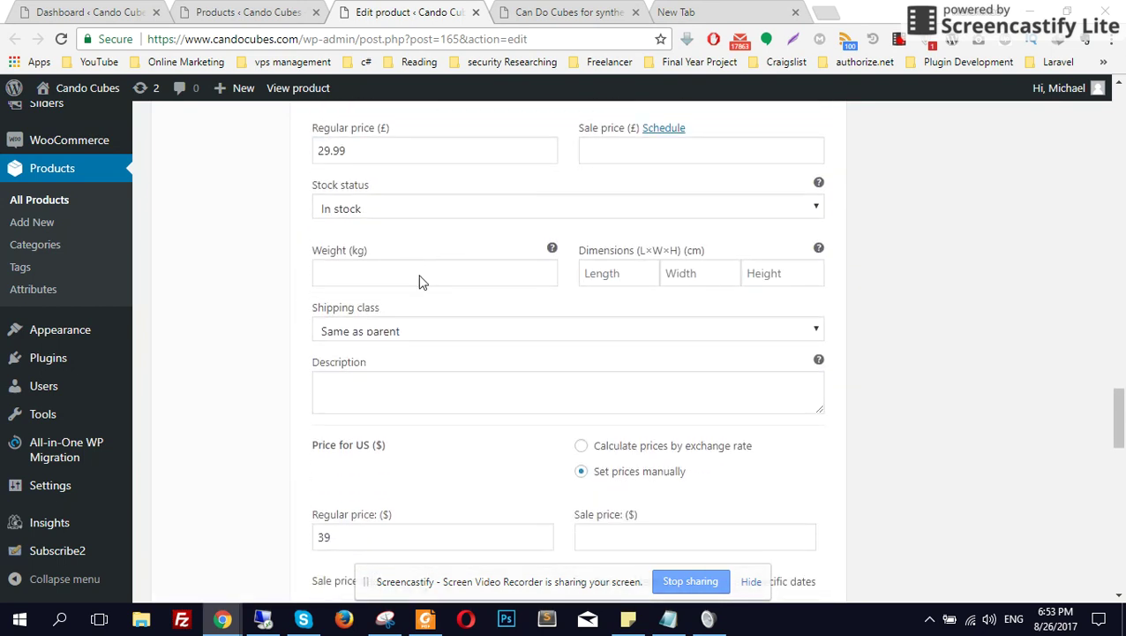
# Step: Update the published product to save the variation price changes
pyautogui.scroll(12, 459, 291)
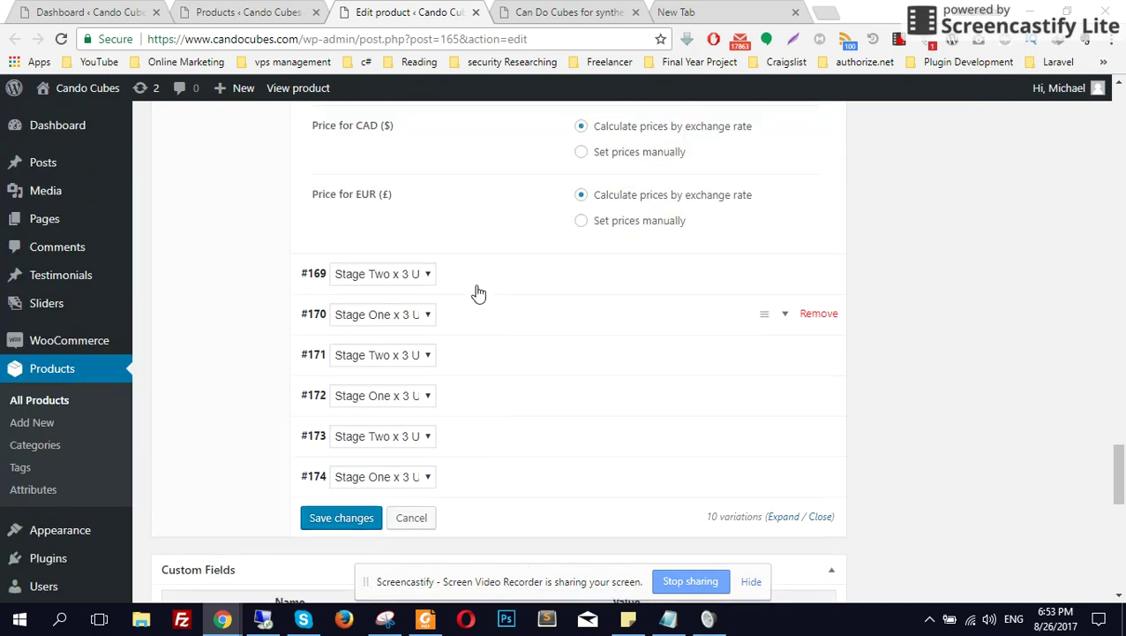
pyautogui.scroll(10, 581, 260)
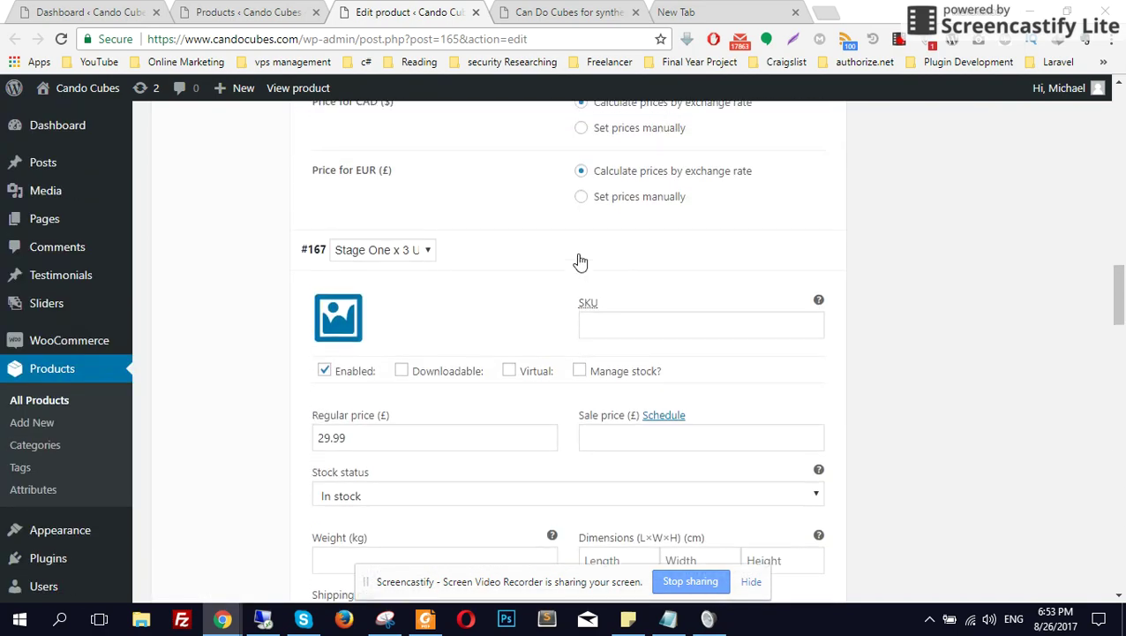
pyautogui.scroll(7, 697, 320)
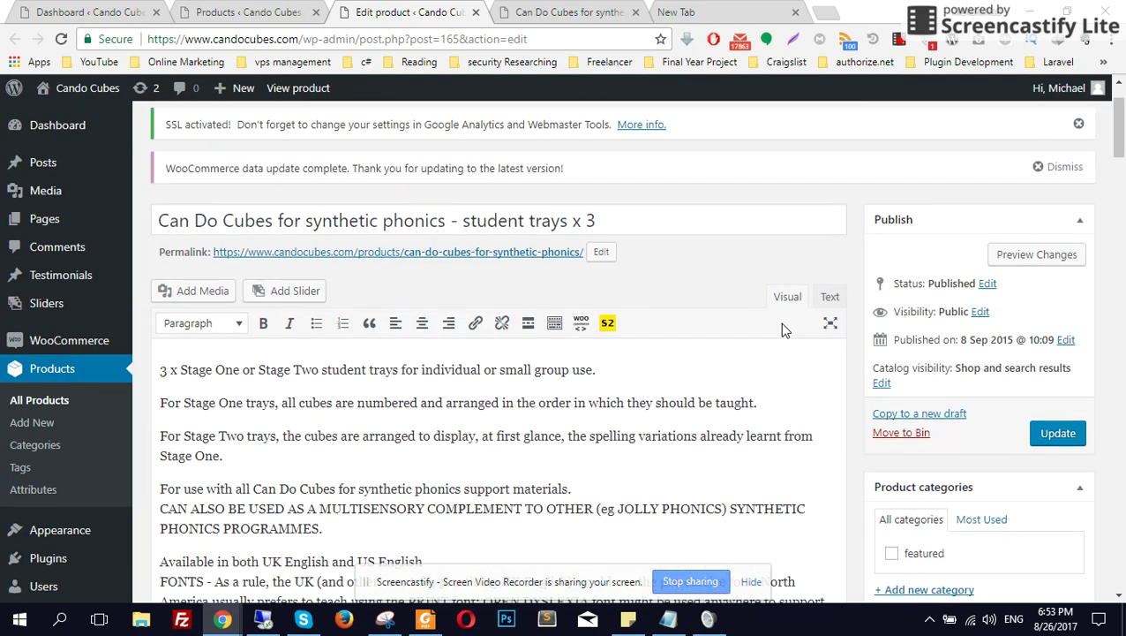
pyautogui.click(1059, 518)
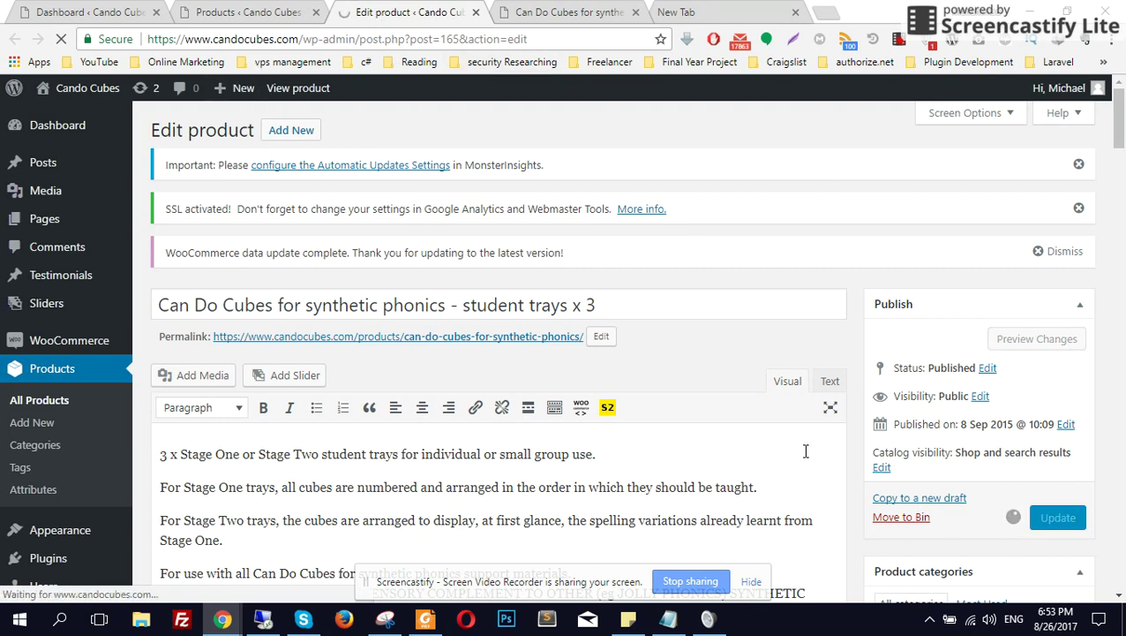
pyautogui.scroll(-1, 783, 425)
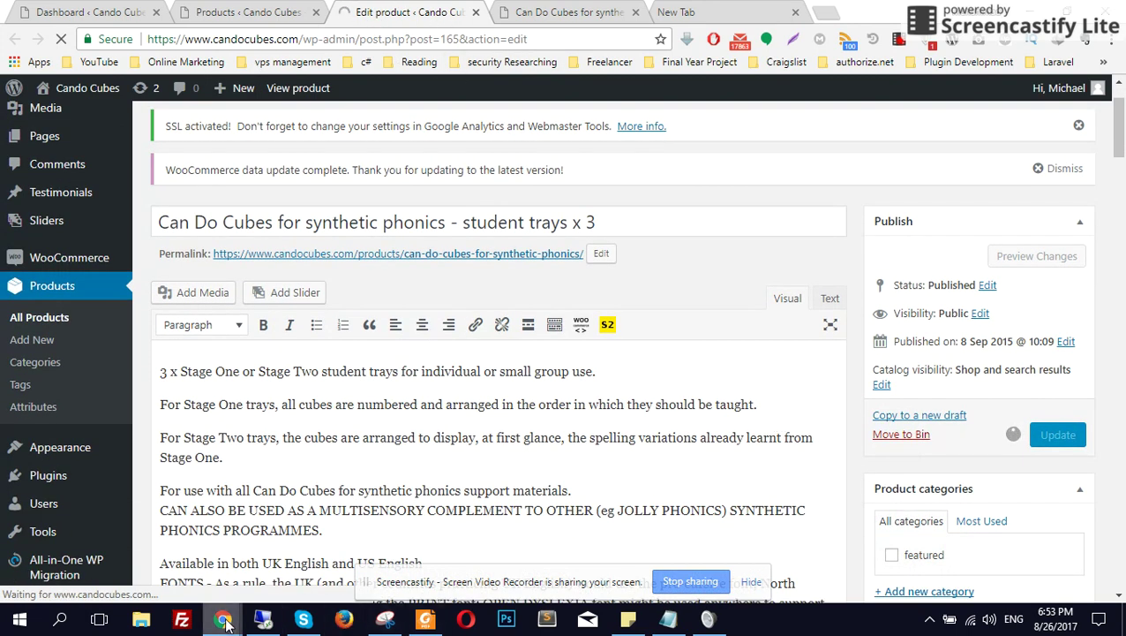
# Step: Switch to the remote desktop session and open the store's product page again in a new browser tab
pyautogui.moveTo(236, 616)
pyautogui.click(263, 618)
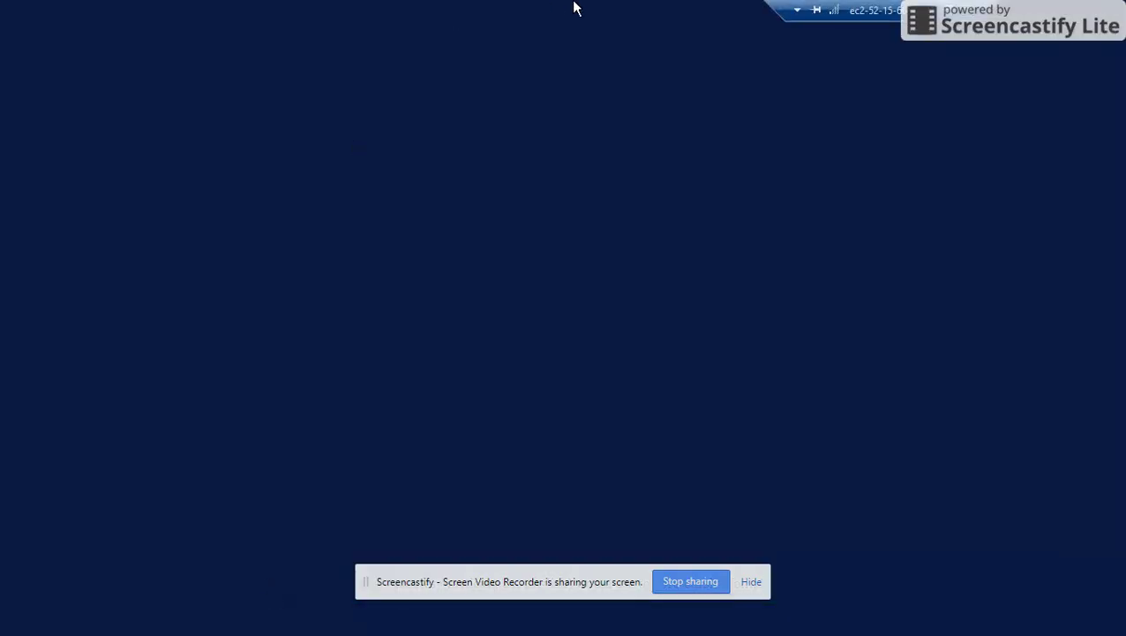
pyautogui.click(364, 39)
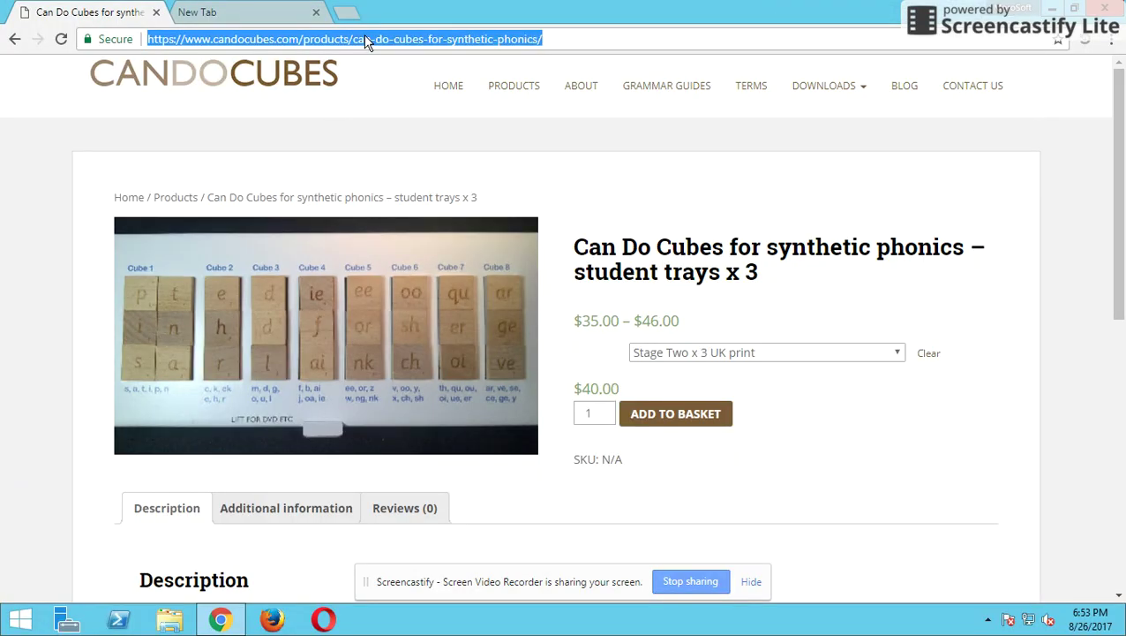
pyautogui.hotkey('alt', 'Return')
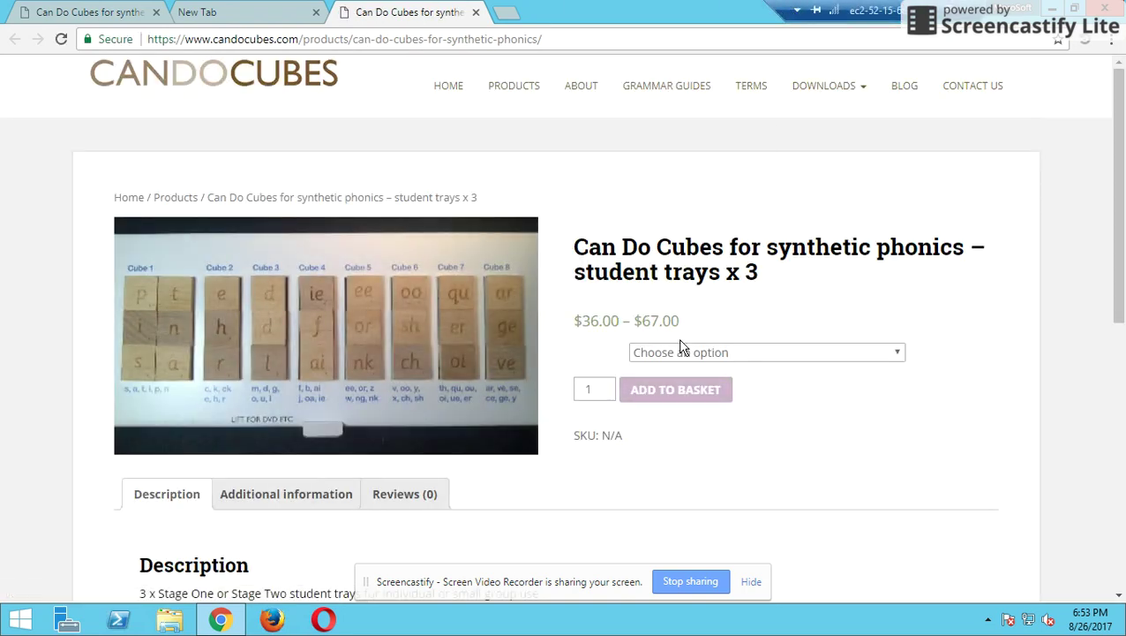
# Step: Select the "Stage One x 3 UK precursive" option to check its US price, and leave the remote desktop session
pyautogui.click(816, 355)
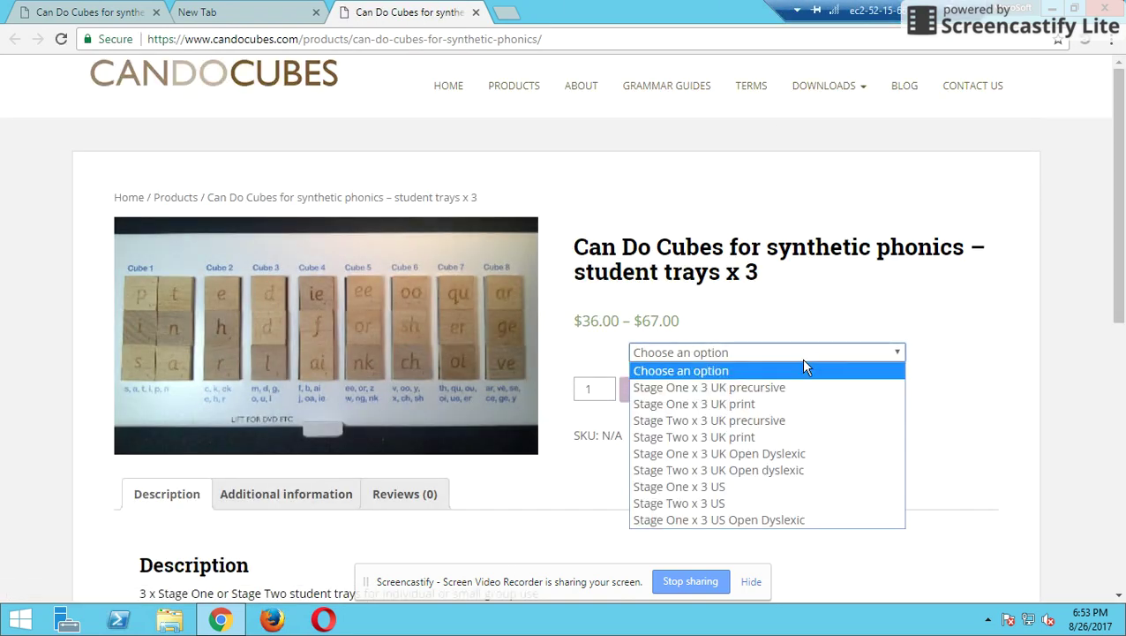
pyautogui.click(763, 388)
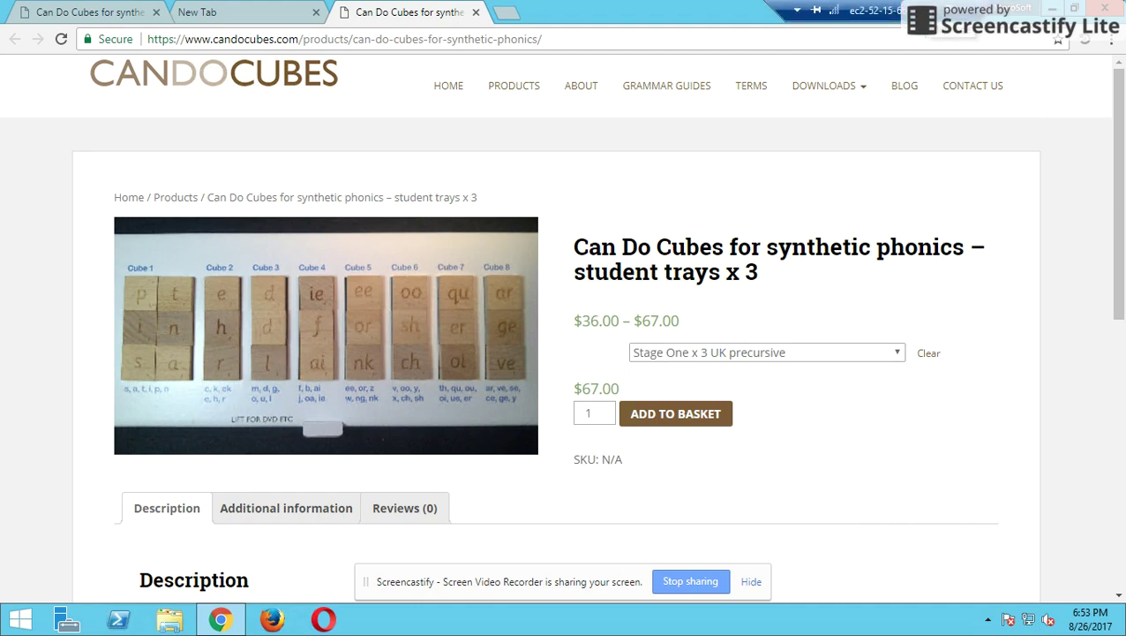
pyautogui.click(1052, 8)
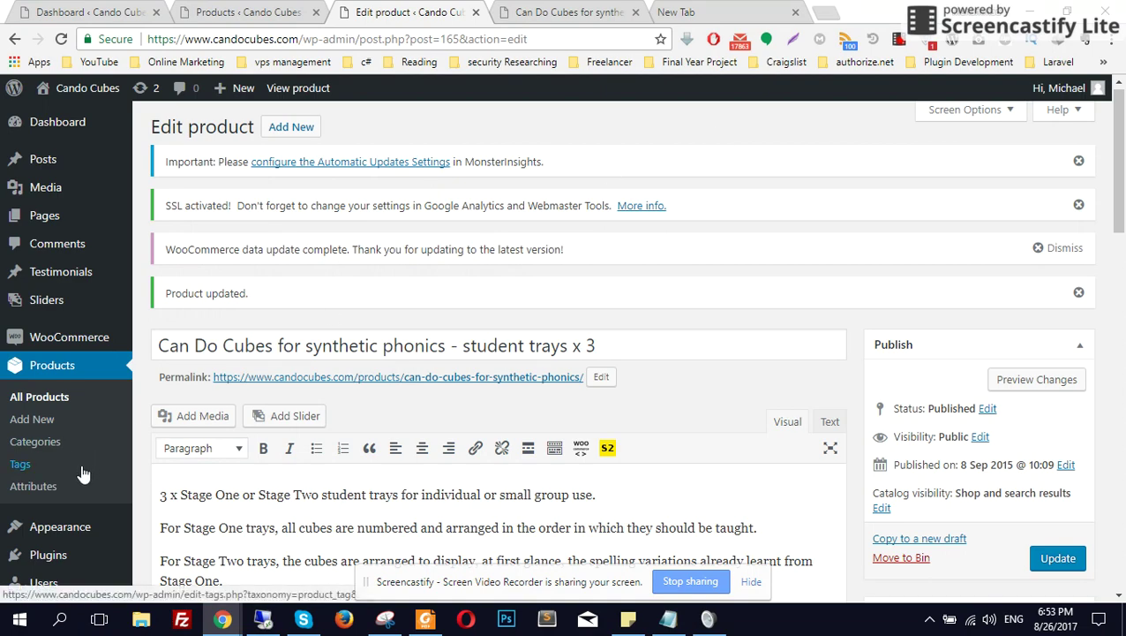
# Step: Open the WordPress Export tool, download an export file containing only Products, and dismiss the e-mail notification
pyautogui.scroll(-5, 732, 354)
pyautogui.scroll(-7, 202, 416)
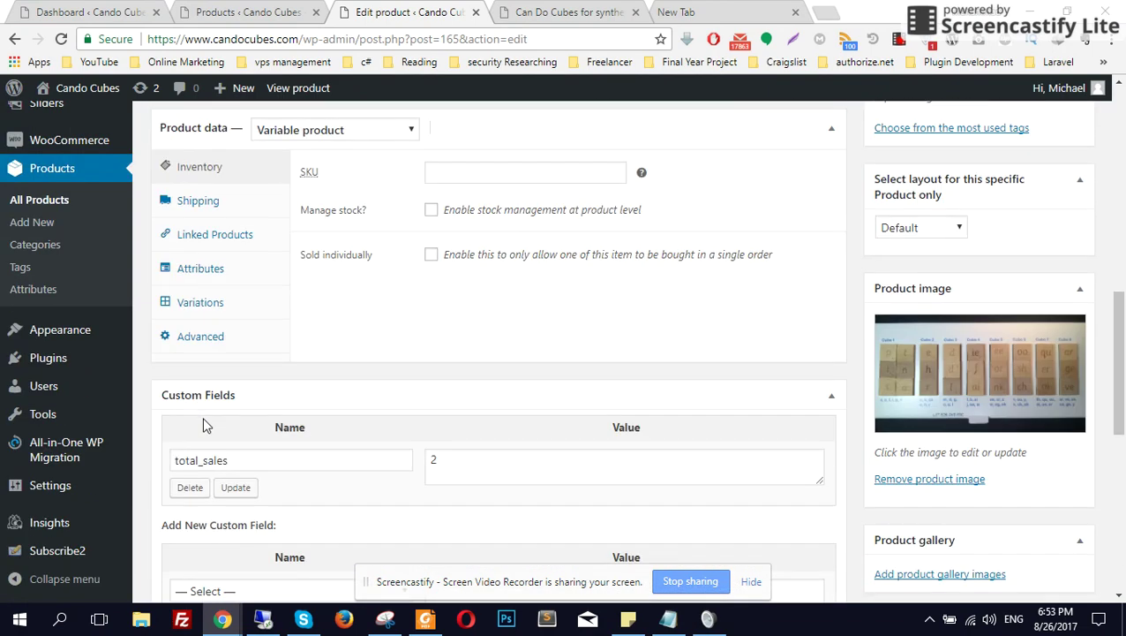
pyautogui.moveTo(55, 495)
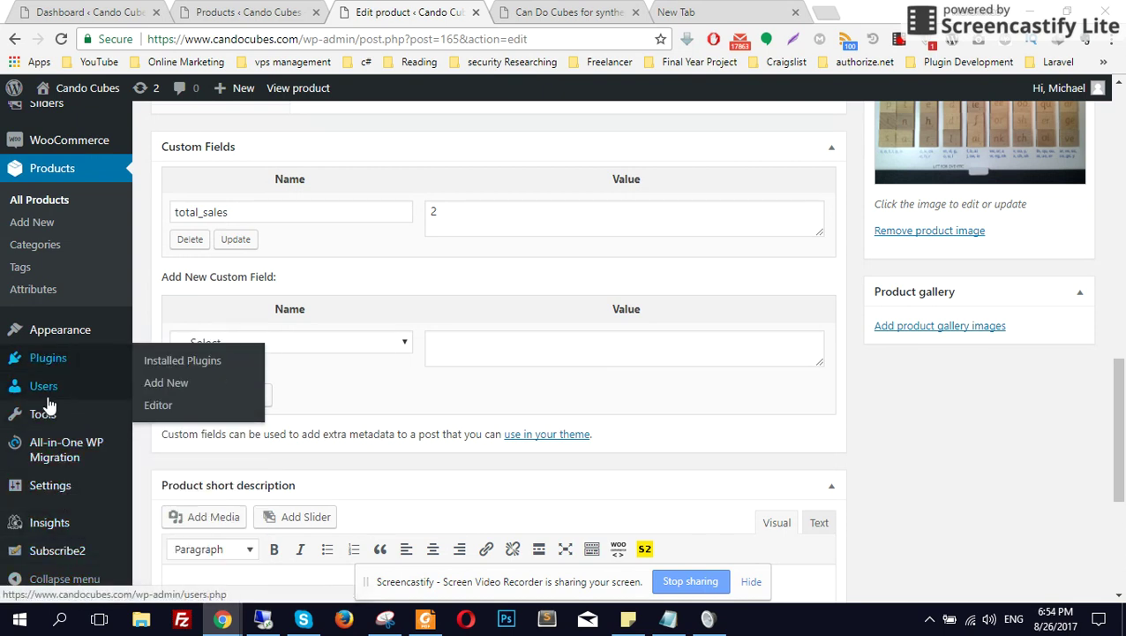
pyautogui.moveTo(57, 414)
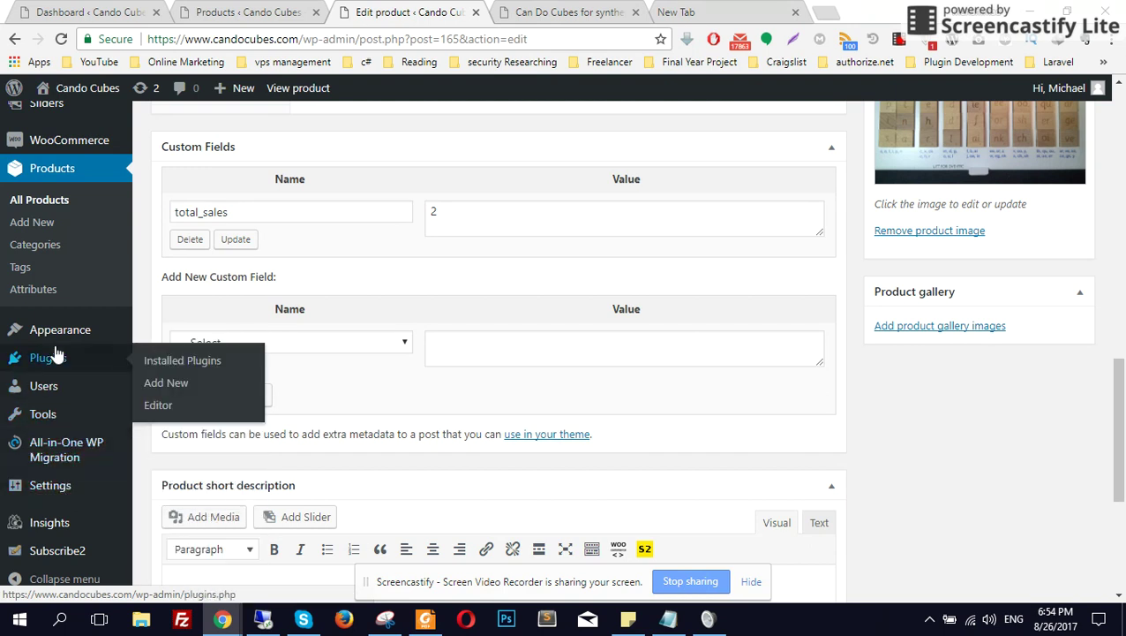
pyautogui.click(152, 460)
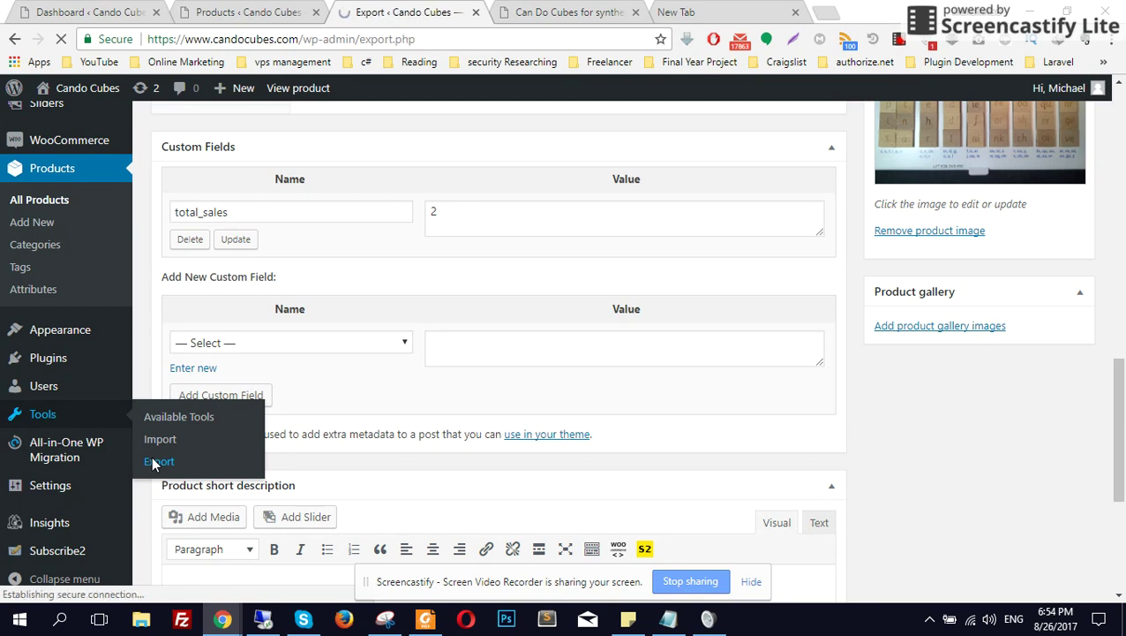
pyautogui.scroll(-3, 280, 462)
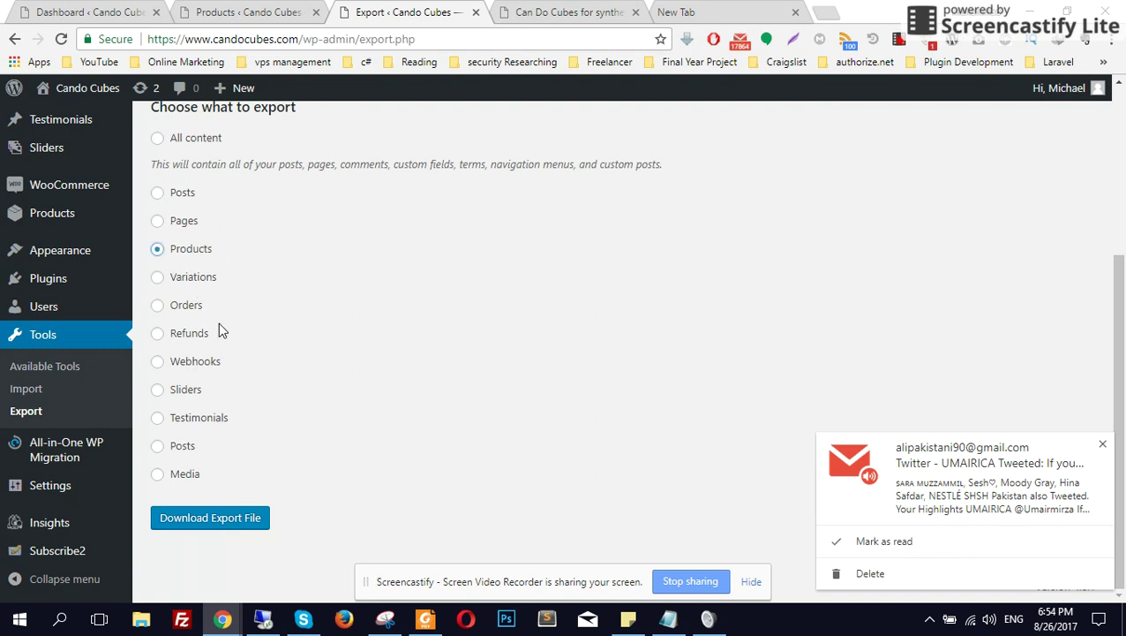
pyautogui.click(244, 518)
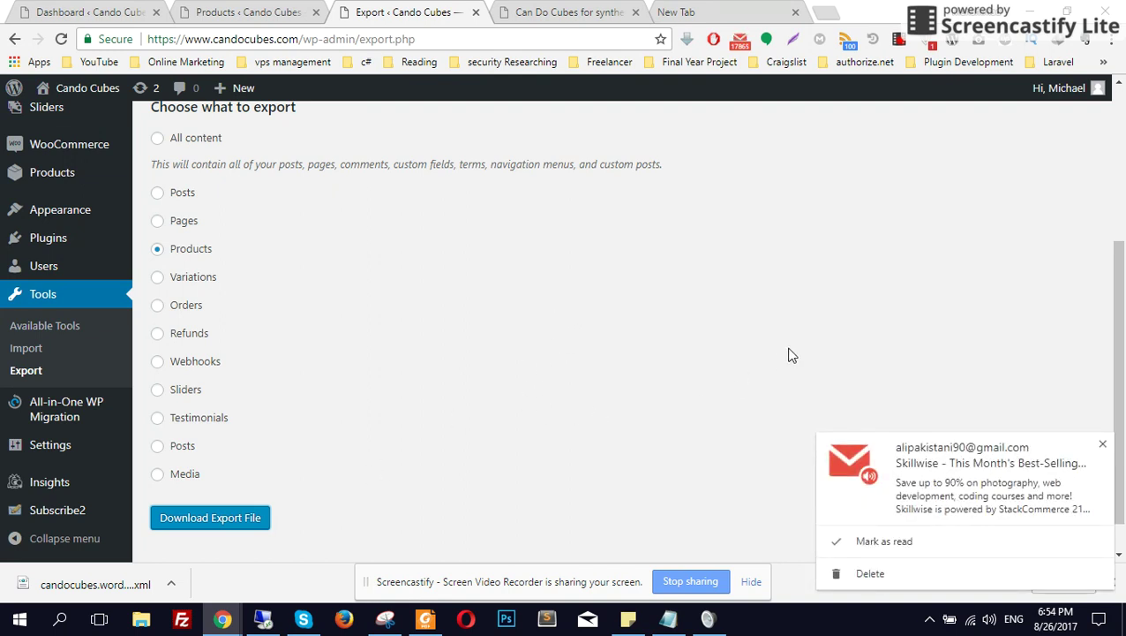
pyautogui.click(1103, 446)
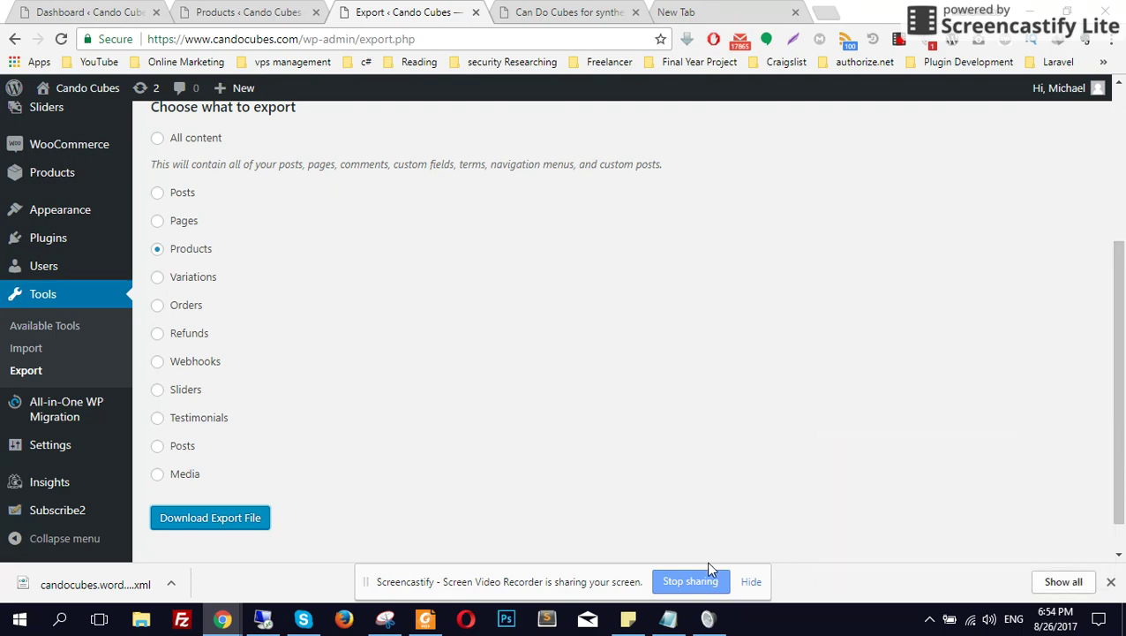